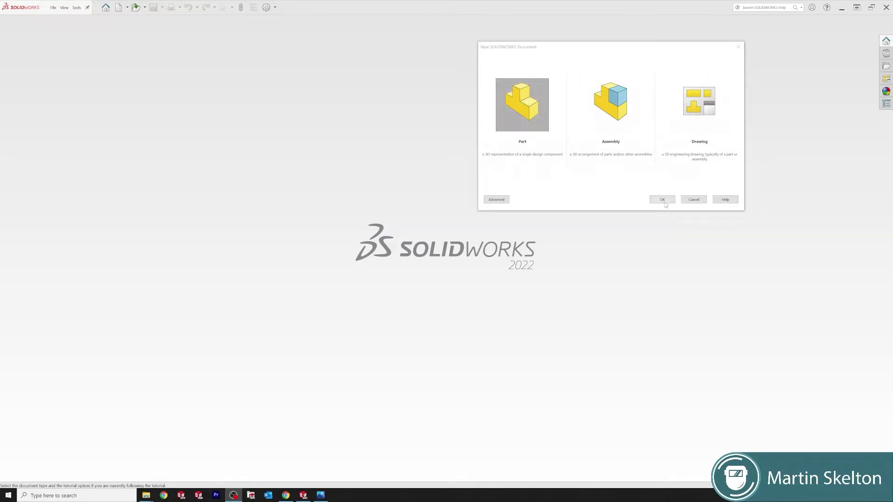
Step: Create a new part document, show the Top Plane, and open 3DSketch1
click(663, 200)
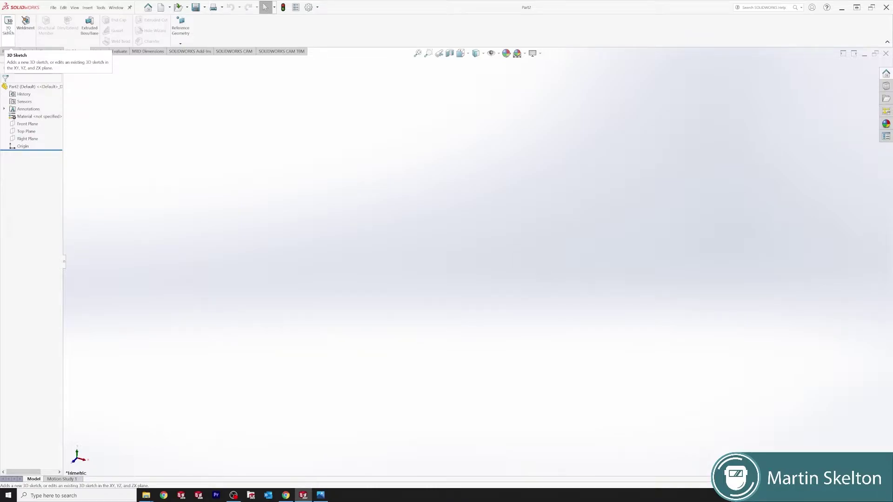
right_click(33, 134)
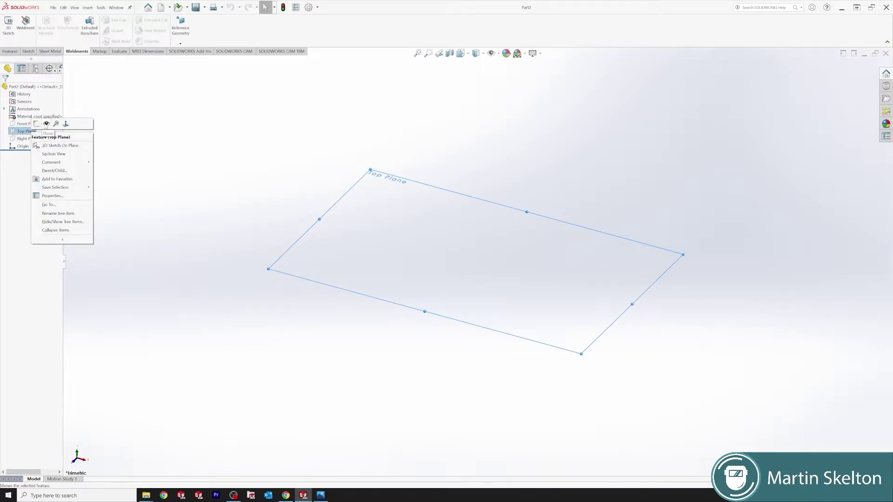
click(46, 124)
click(165, 147)
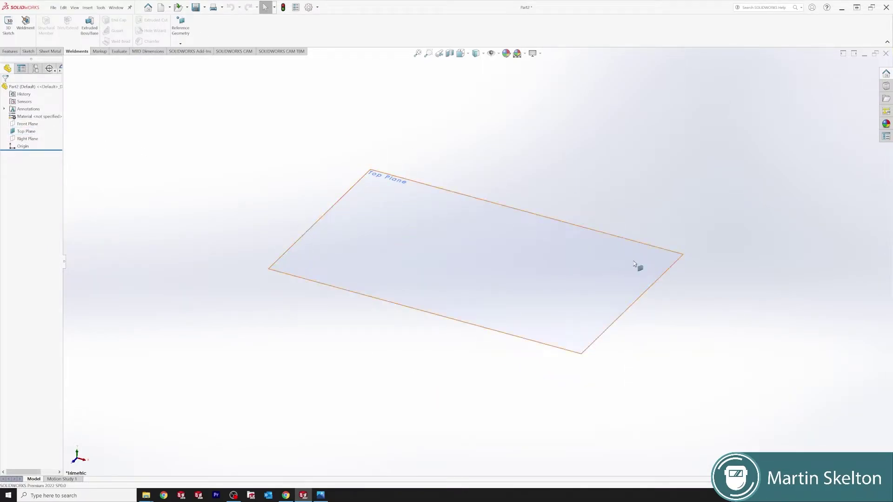
click(9, 27)
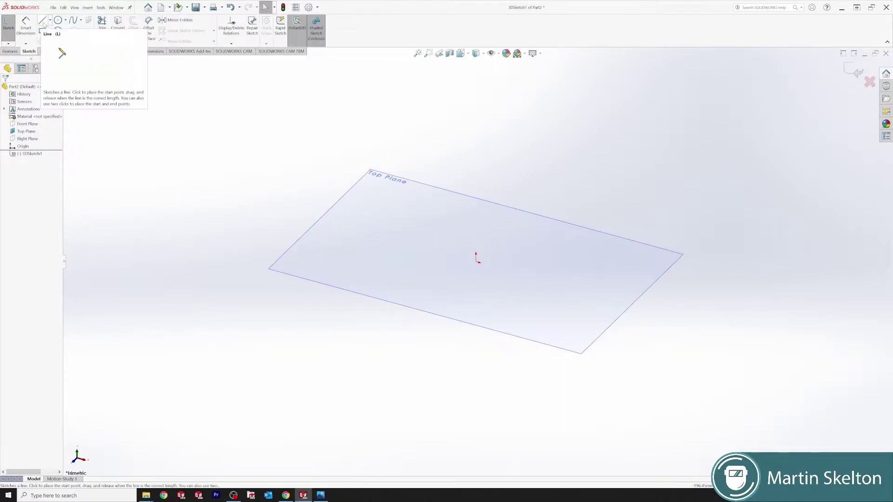
Step: Draw two connected 3D sketch lines from the origin along different axes
click(43, 23)
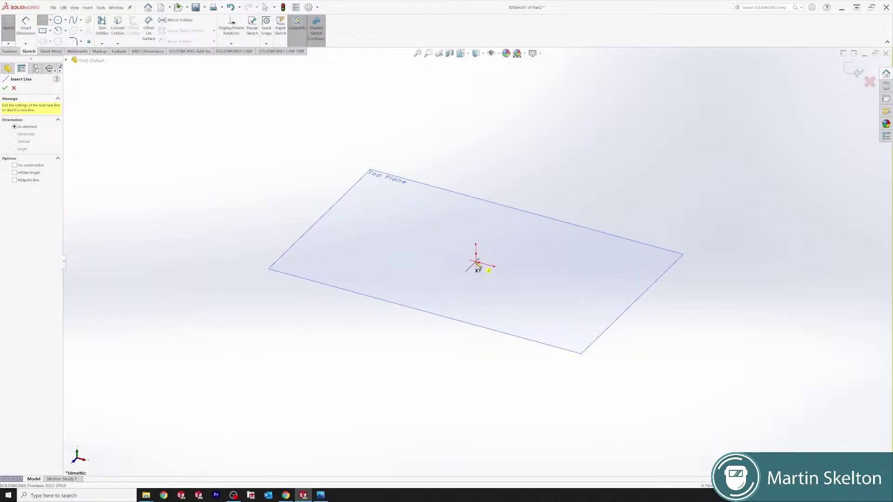
click(476, 261)
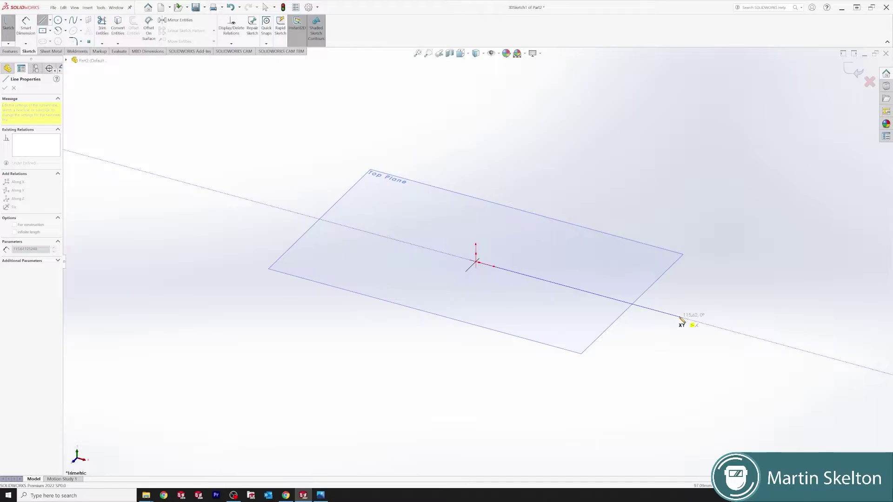
click(680, 319)
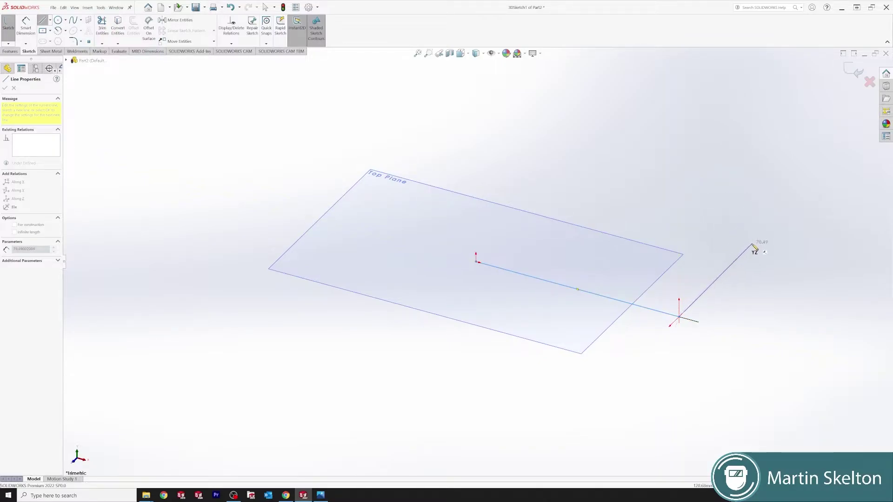
click(786, 214)
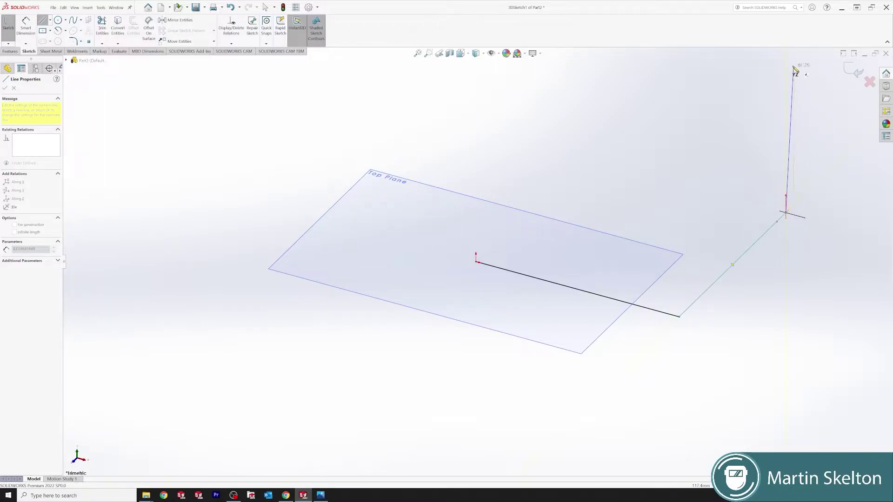
key(Left)
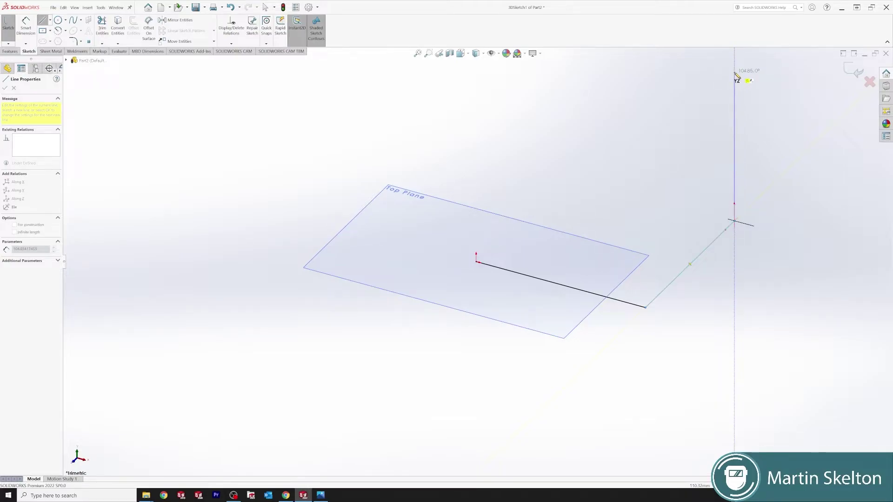
Step: Add vertical, diagonal and horizontal legs ending in a short downward drop, then stop drawing
click(735, 73)
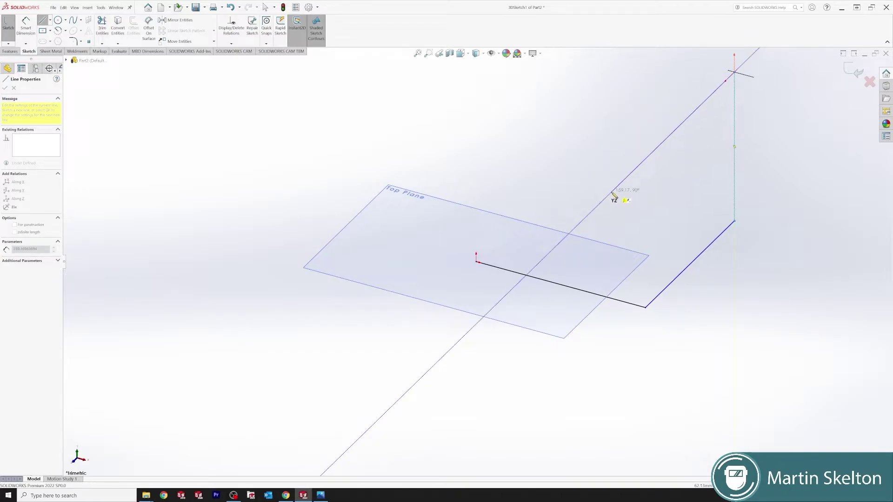
click(611, 193)
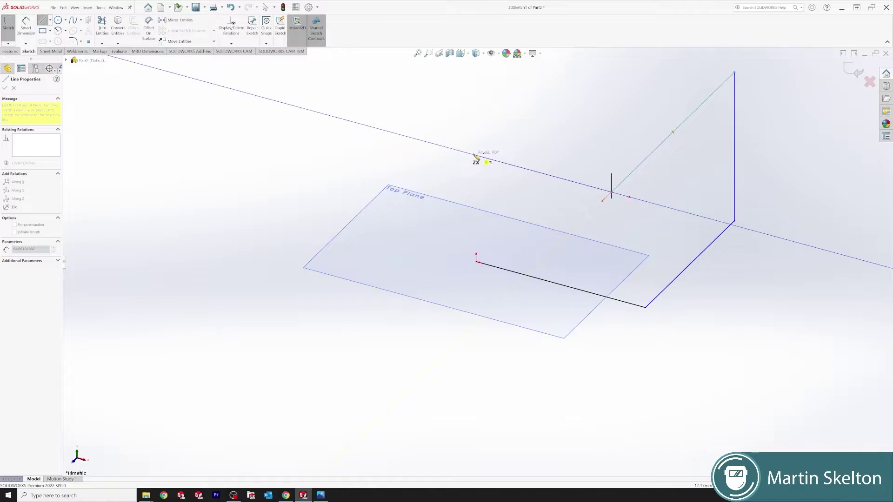
click(474, 156)
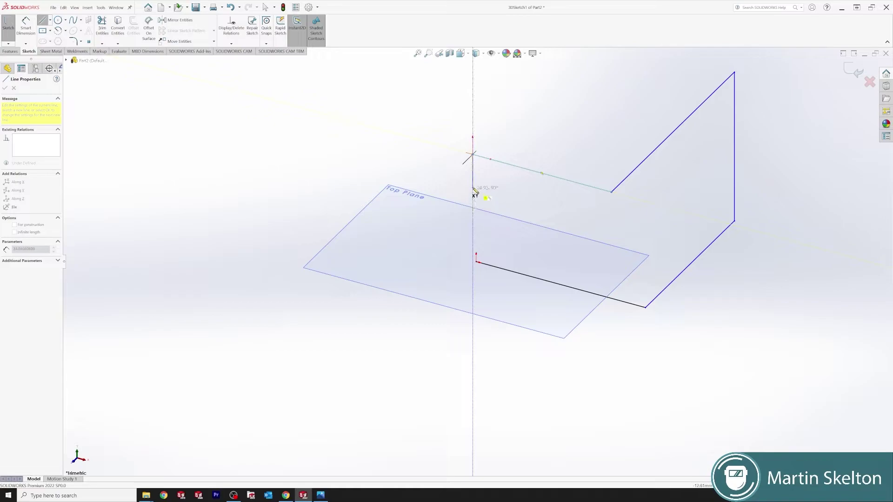
click(473, 185)
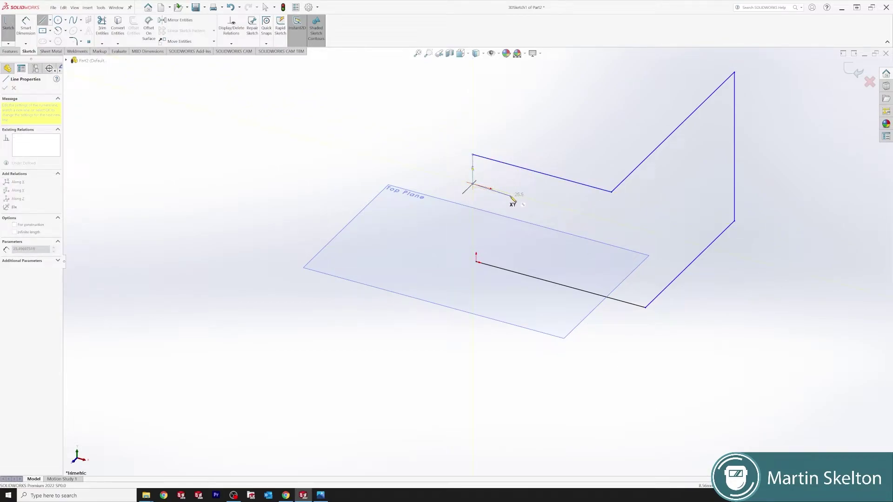
key(Escape)
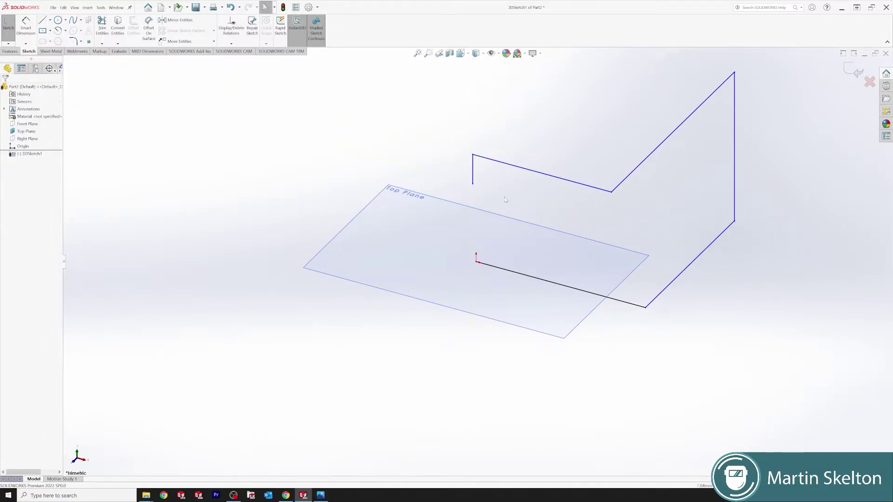
Step: Draw a short vertical line rising from the origin and reorient the view
click(43, 22)
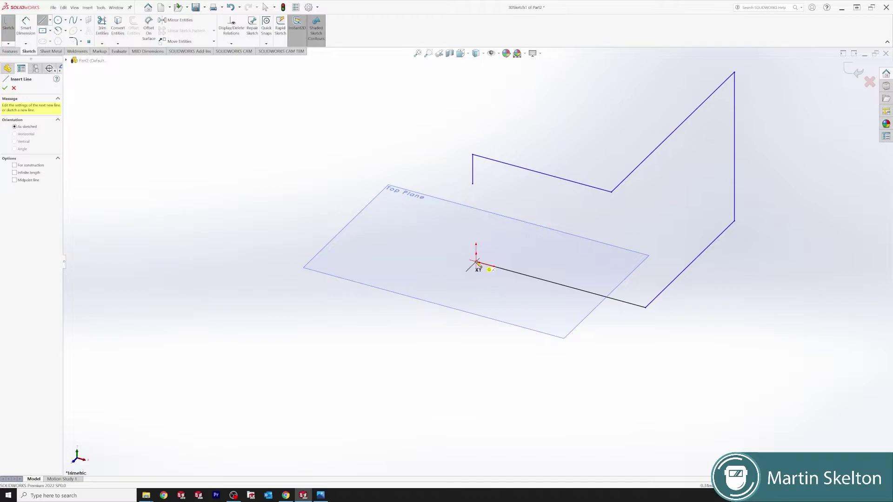
click(478, 263)
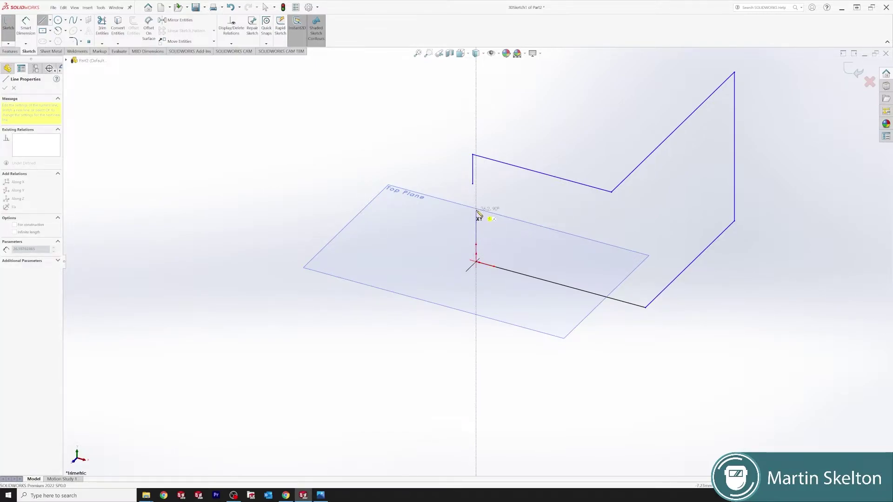
click(479, 214)
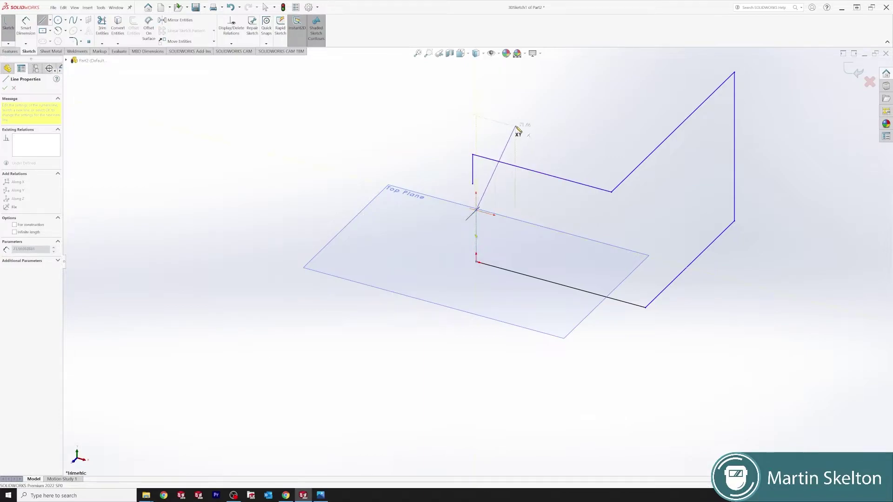
key(Escape)
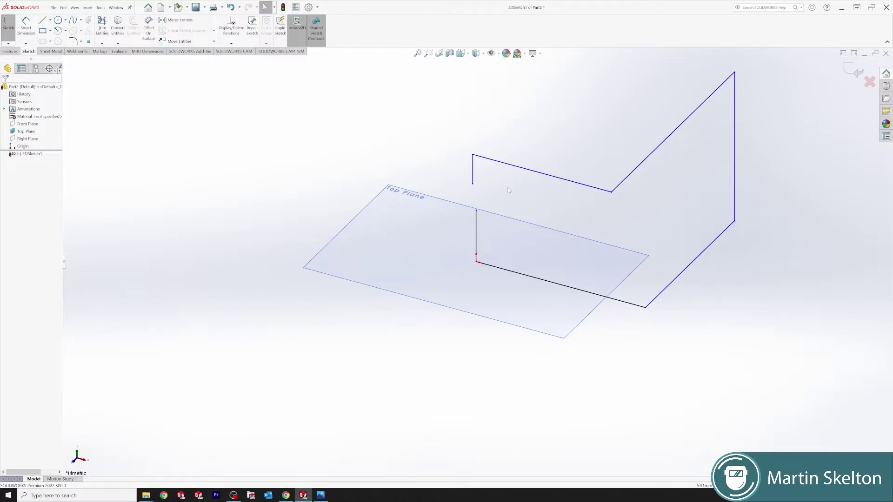
scroll(508, 190, up, 2)
mouse_move(540, 142)
middle_down()
mouse_move(529, 112)
mouse_move(504, 102)
mouse_move(420, 146)
mouse_move(377, 213)
mouse_move(509, 154)
mouse_move(515, 172)
mouse_move(501, 181)
mouse_move(575, 163)
mouse_move(642, 170)
mouse_move(634, 205)
mouse_move(457, 255)
middle_up()
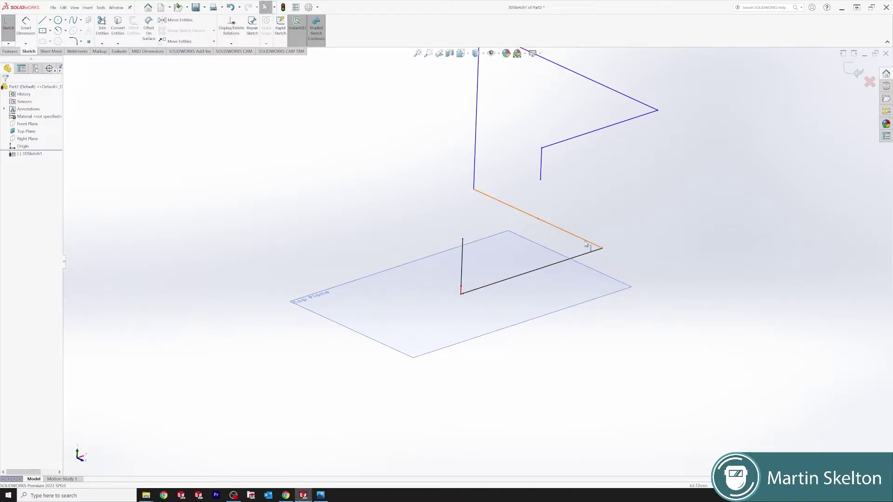
key(Up)
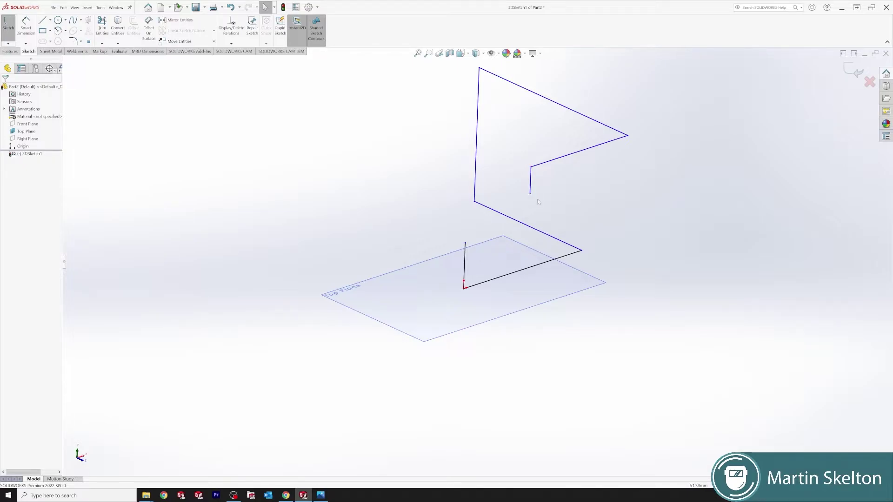
mouse_move(622, 208)
middle_down()
mouse_move(522, 197)
mouse_move(543, 279)
middle_up()
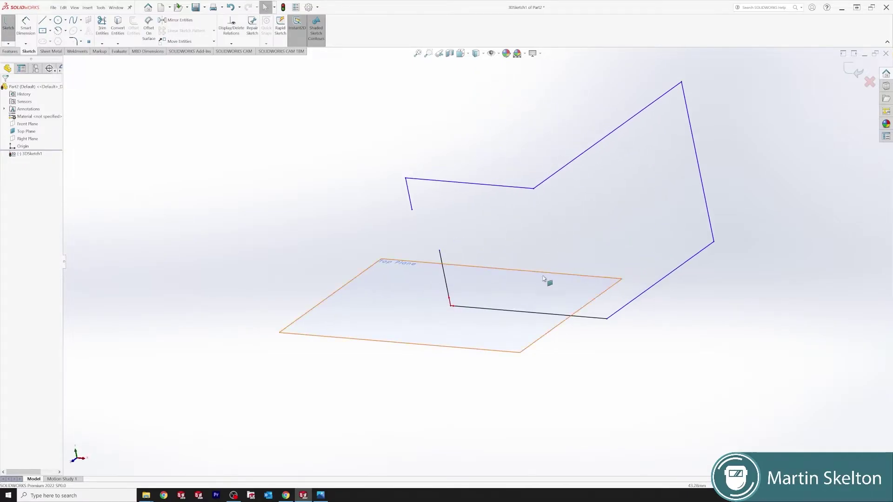
Step: Dimension the vertical line above the origin to 50 and the bottom line to 250
key(d)
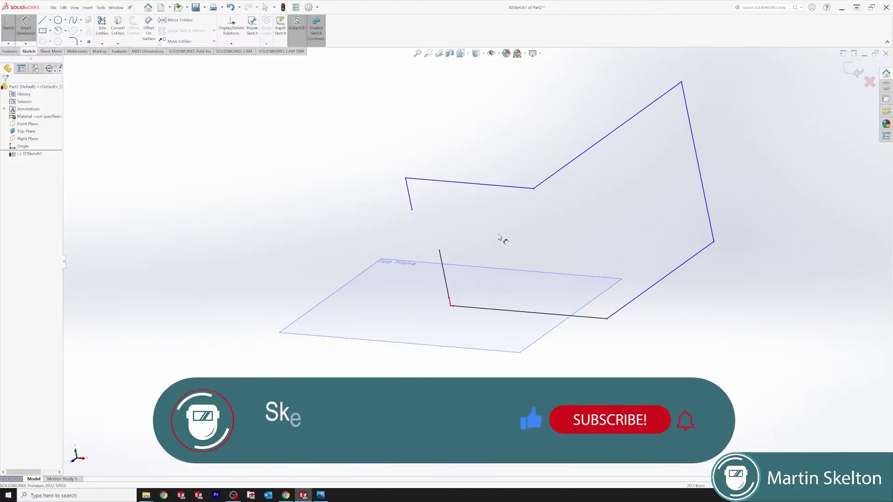
mouse_move(498, 238)
middle_down()
mouse_move(502, 246)
mouse_move(515, 225)
mouse_move(485, 265)
middle_up()
scroll(463, 275, up, 3)
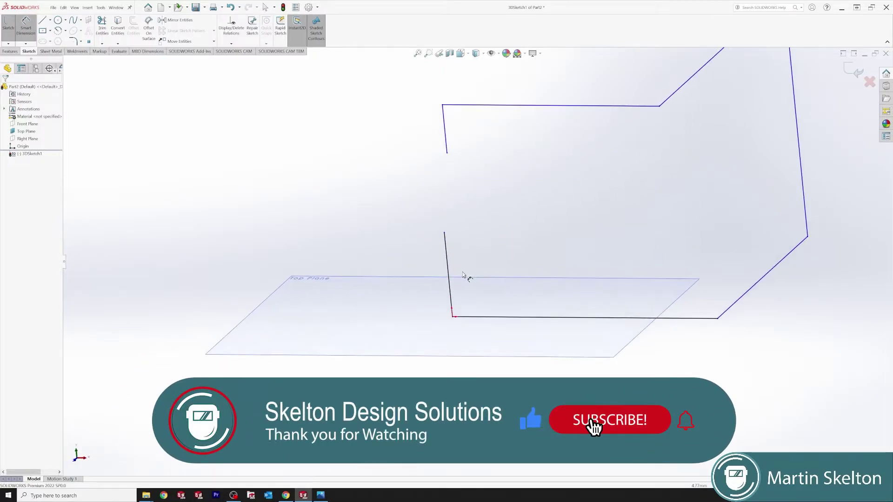
click(447, 260)
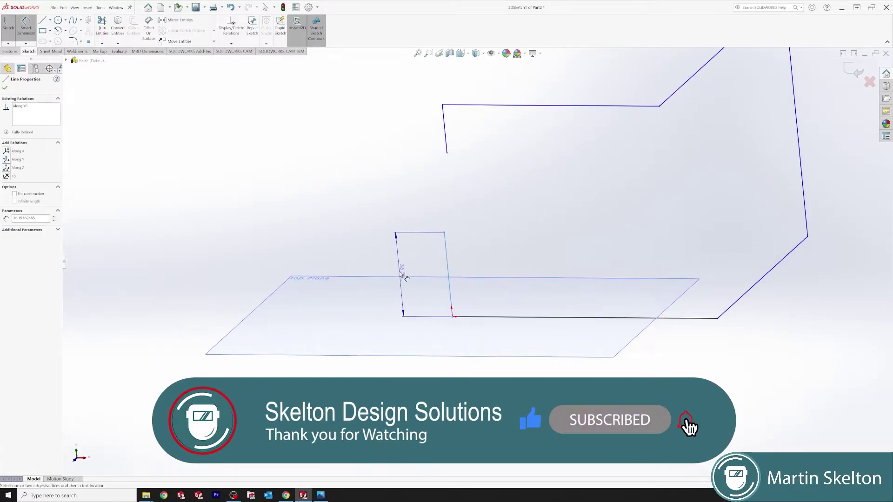
click(395, 261)
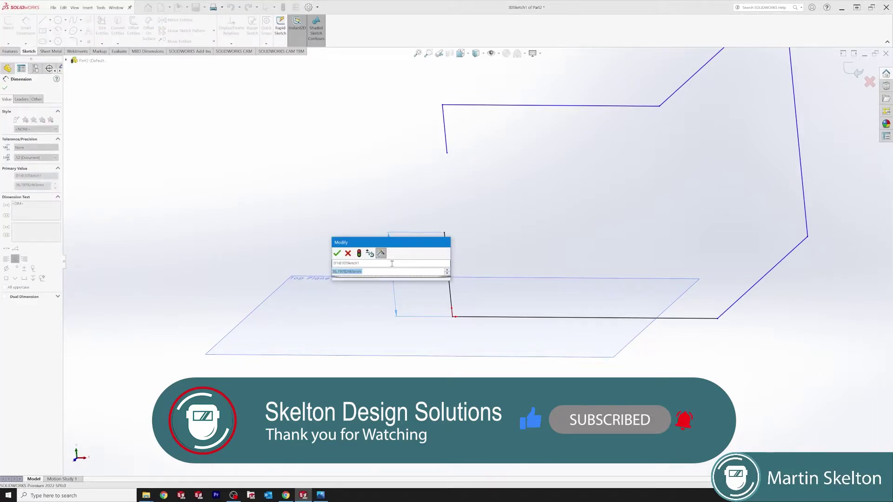
text(50)
key(Return)
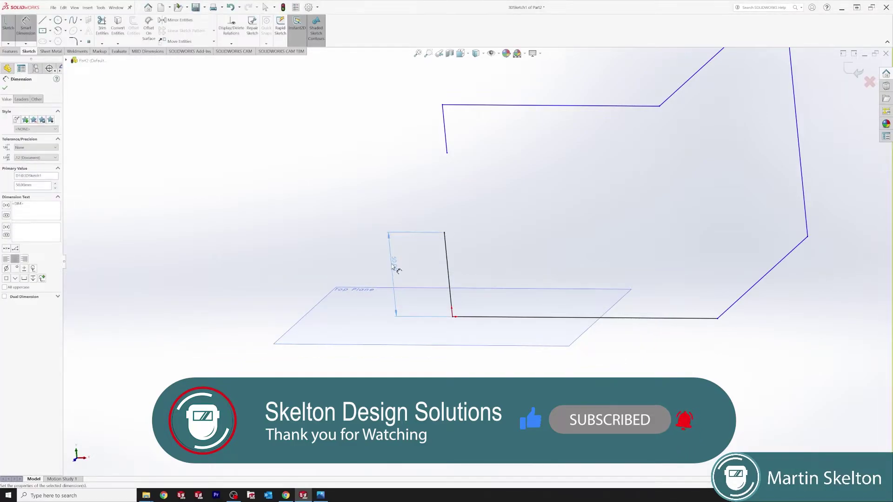
click(635, 318)
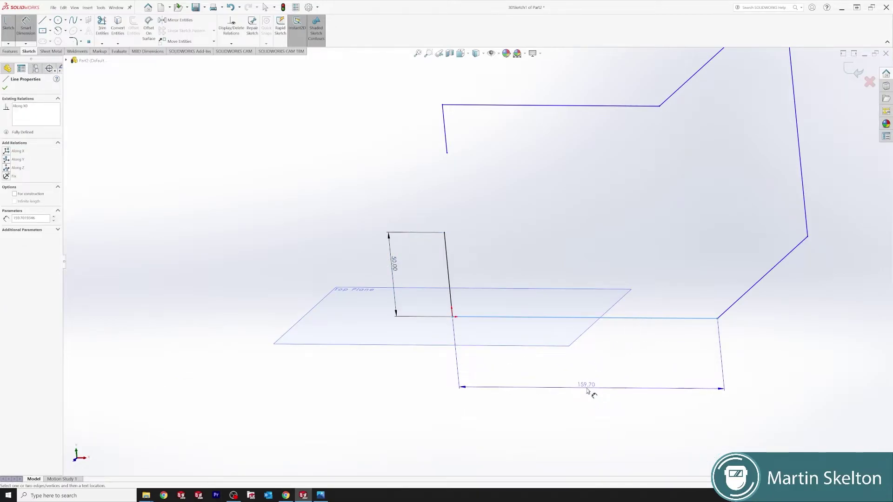
click(587, 392)
text(2)
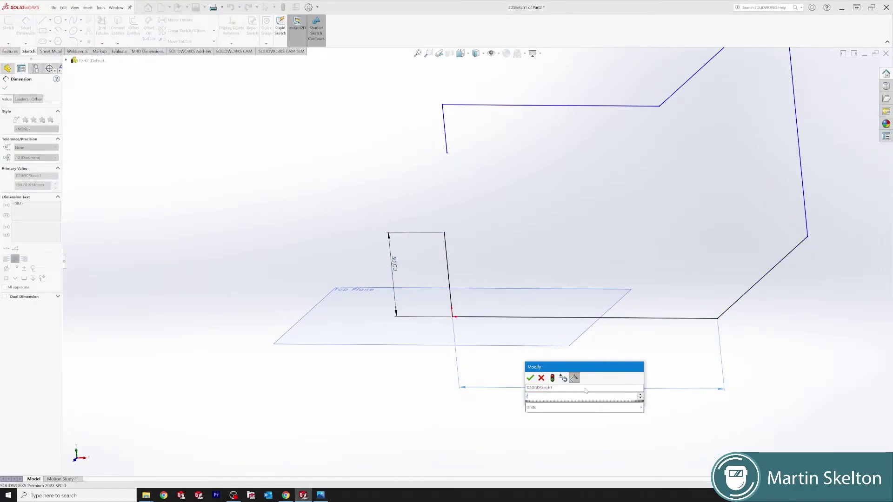
text(50)
key(Return)
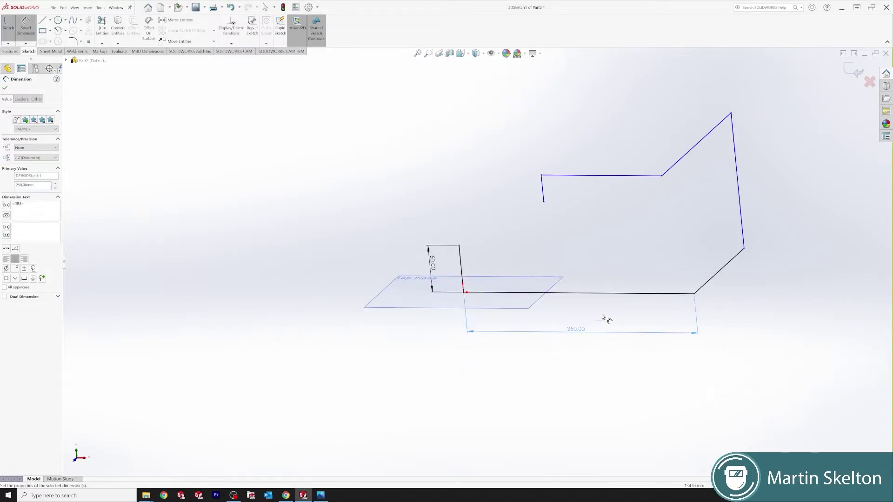
Step: Dimension the next line and the right vertical line to 200 each
click(722, 269)
mouse_move(722, 269)
middle_down()
mouse_move(732, 287)
mouse_move(688, 291)
mouse_move(653, 319)
middle_up()
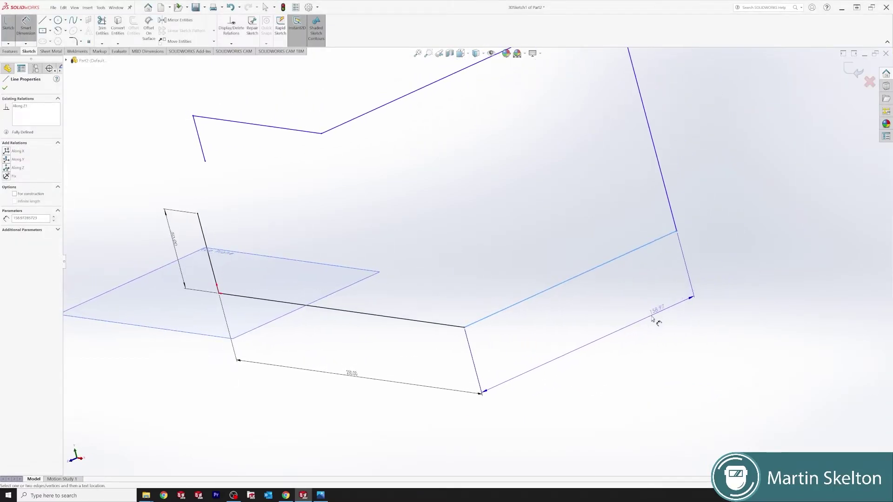
click(603, 343)
text(200)
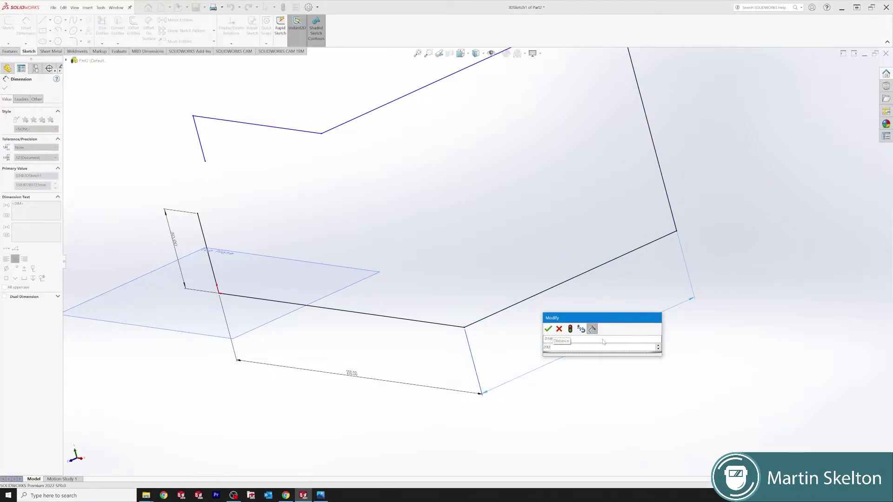
key(Return)
scroll(595, 194, up, 5)
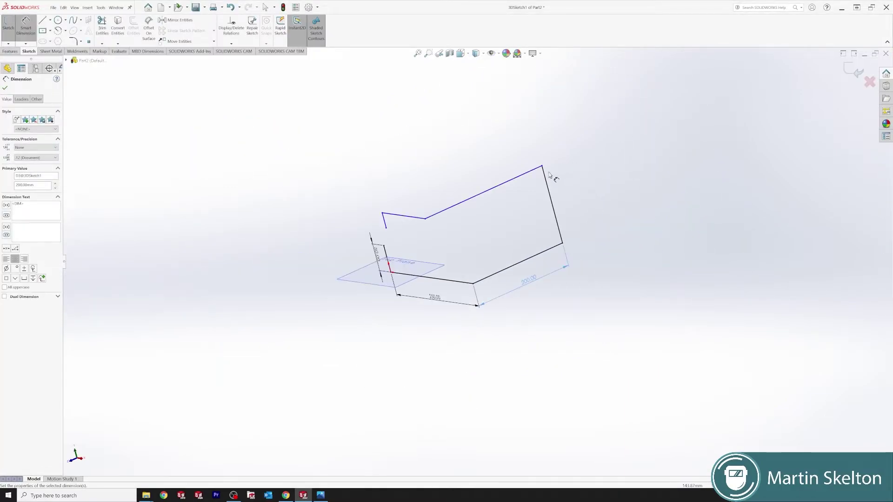
scroll(563, 231, down, 3)
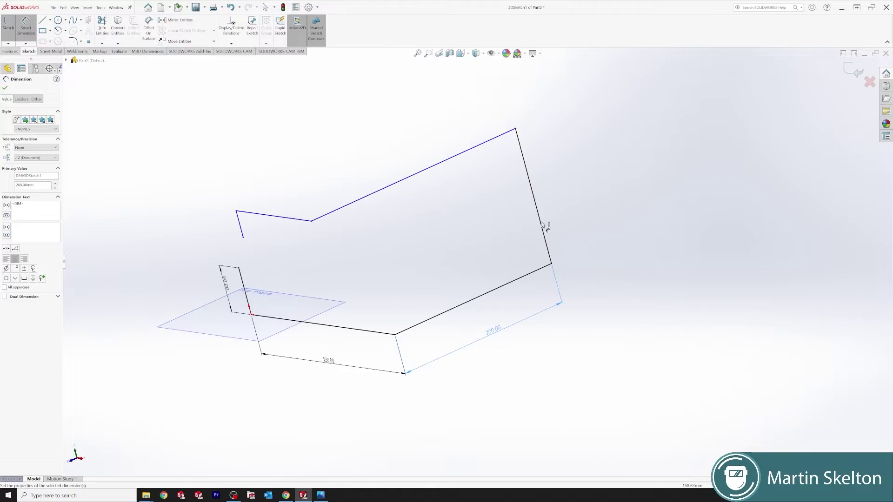
click(541, 224)
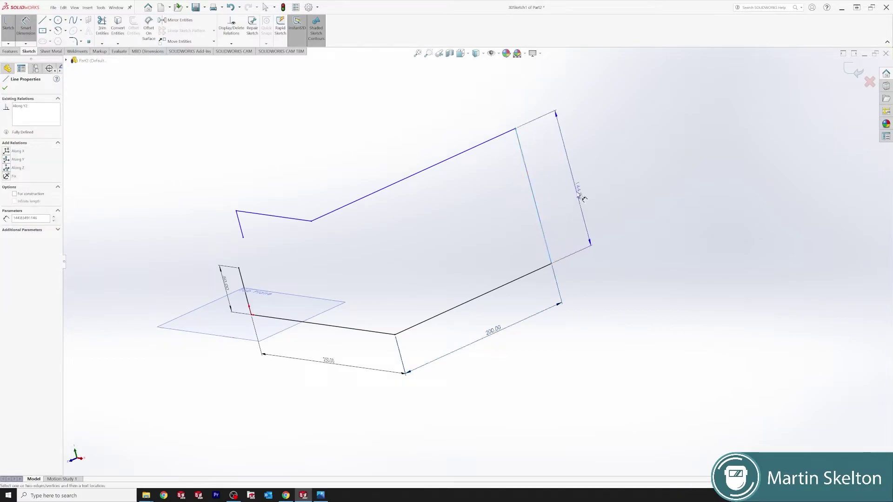
click(577, 191)
text(200)
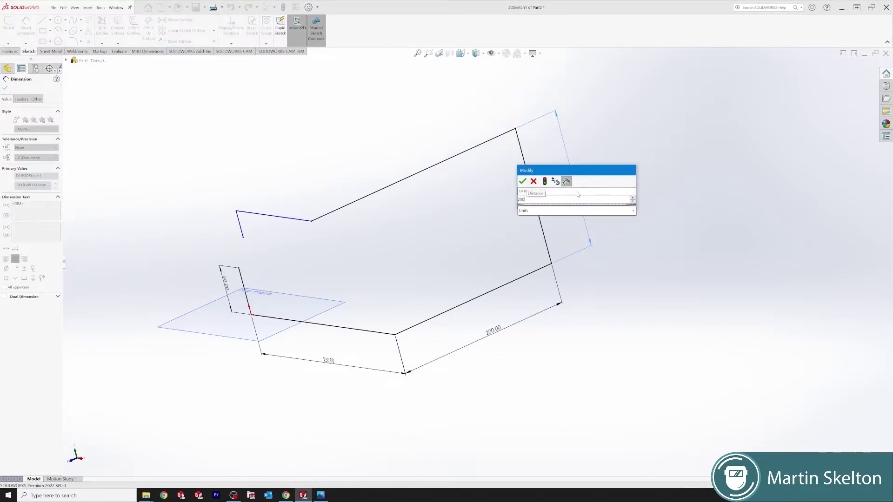
key(Return)
scroll(579, 196, up, 3)
mouse_move(512, 224)
middle_down()
mouse_move(469, 219)
mouse_move(475, 249)
mouse_move(508, 227)
middle_up()
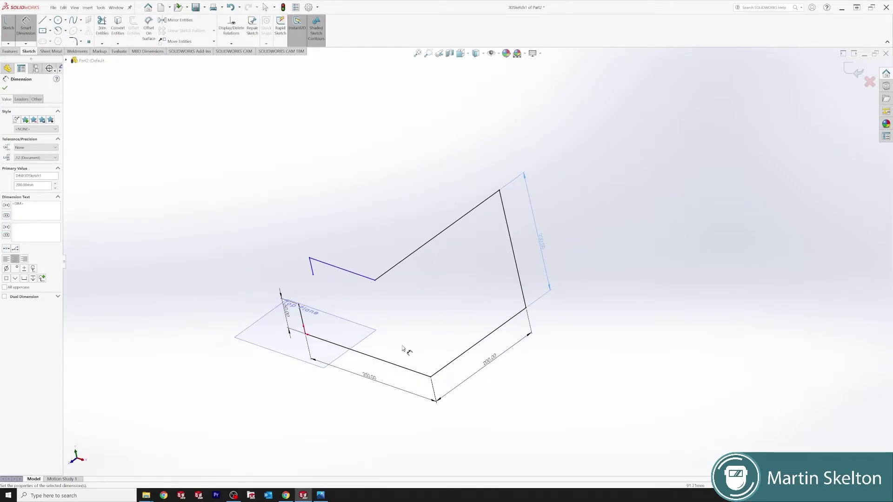
click(5, 88)
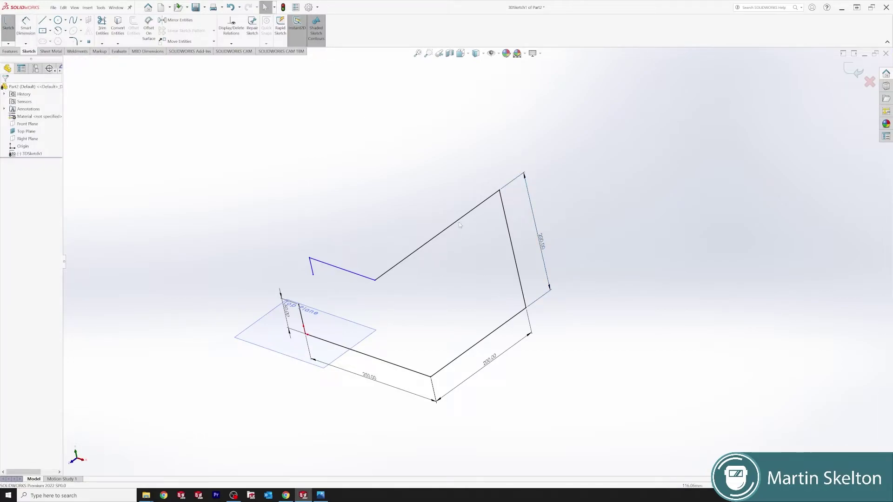
Step: Make the upper diagonal line equal to the lower 200 mm line
click(509, 324)
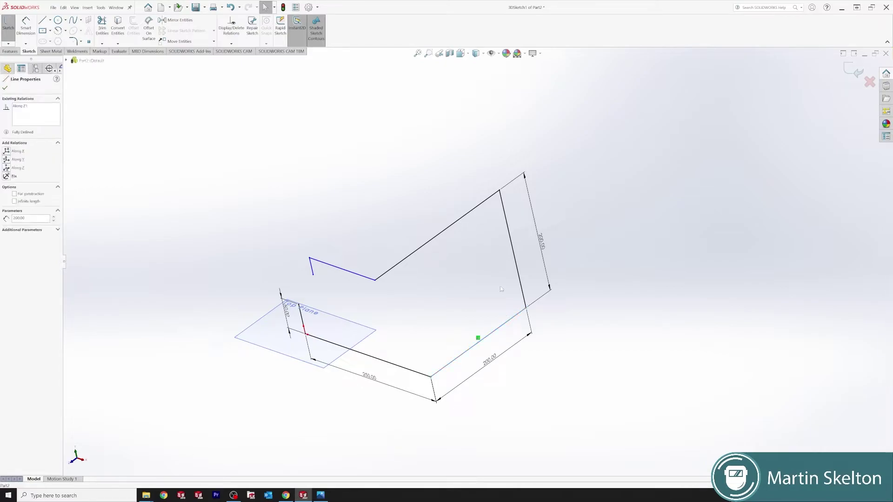
ctrl+click(462, 221)
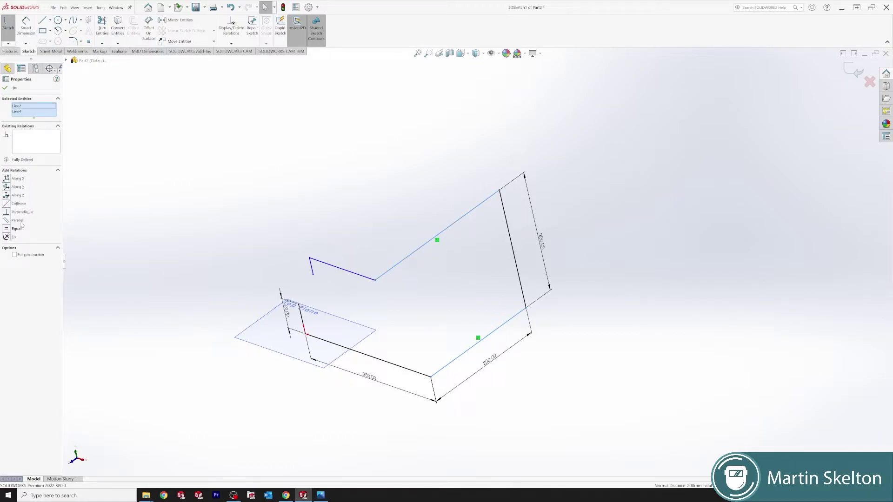
click(6, 230)
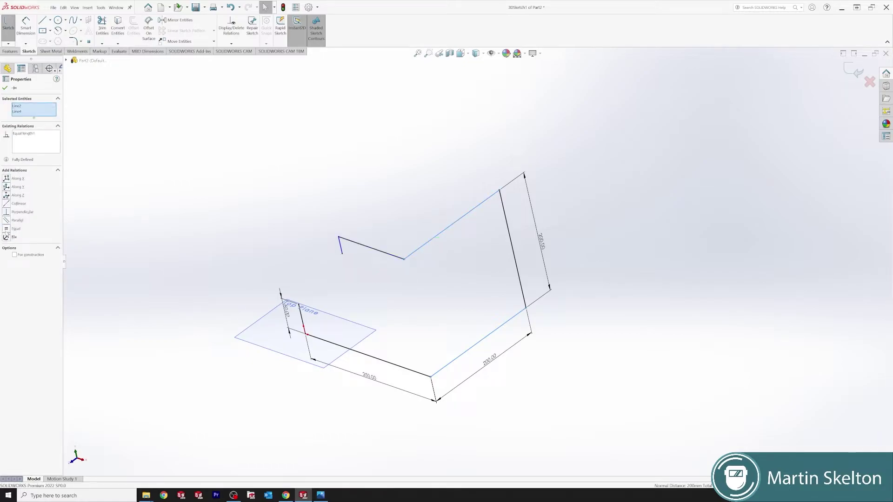
click(5, 89)
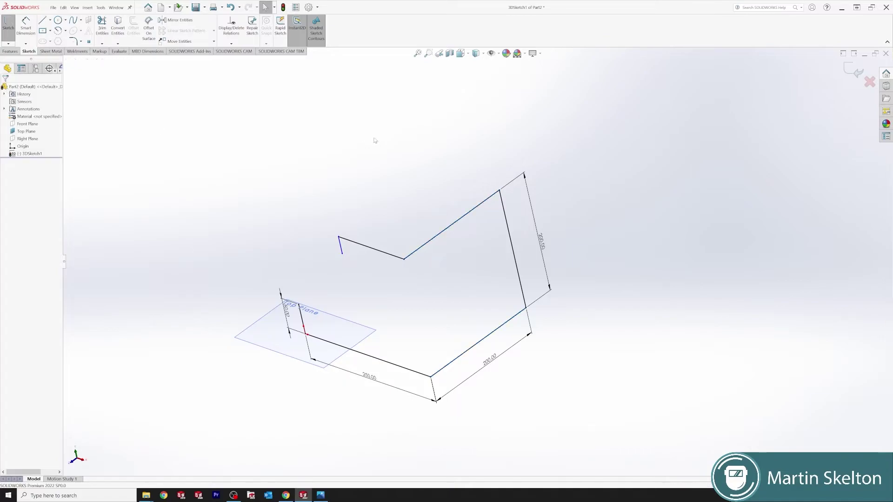
Step: Make the top line equal in length to the 250 mm line
mouse_move(472, 233)
middle_down()
mouse_move(524, 193)
mouse_move(496, 254)
middle_up()
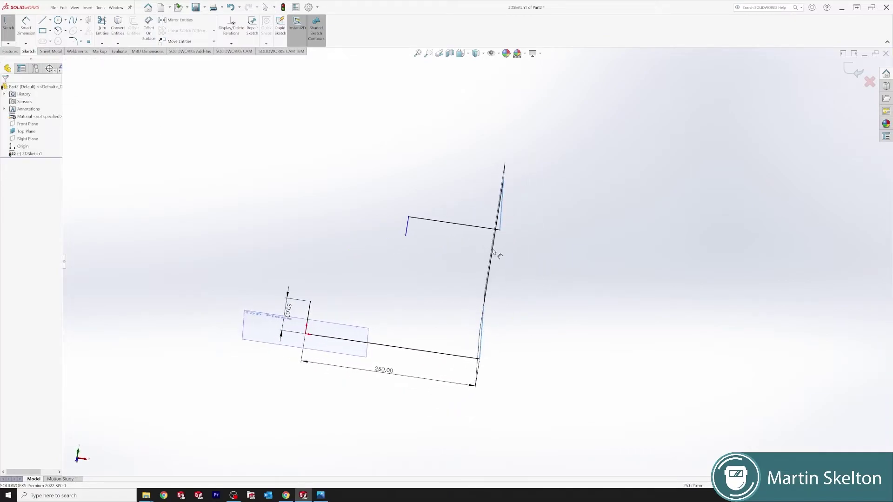
click(444, 357)
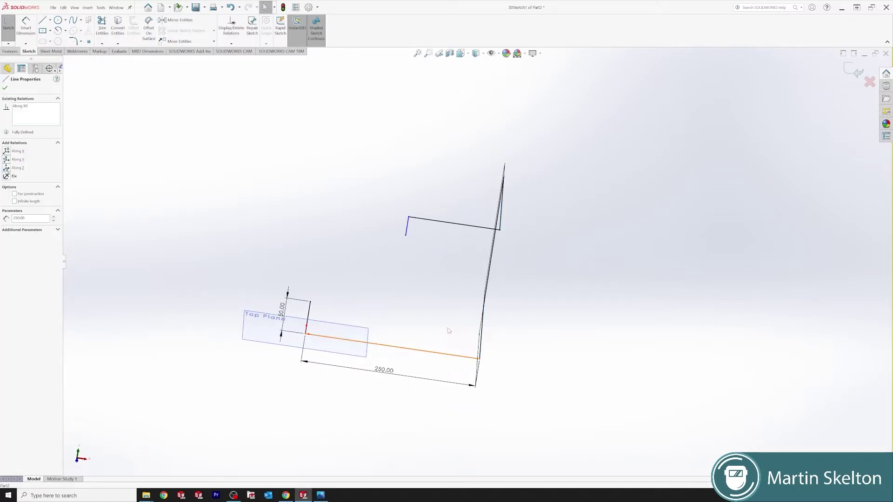
ctrl+click(454, 222)
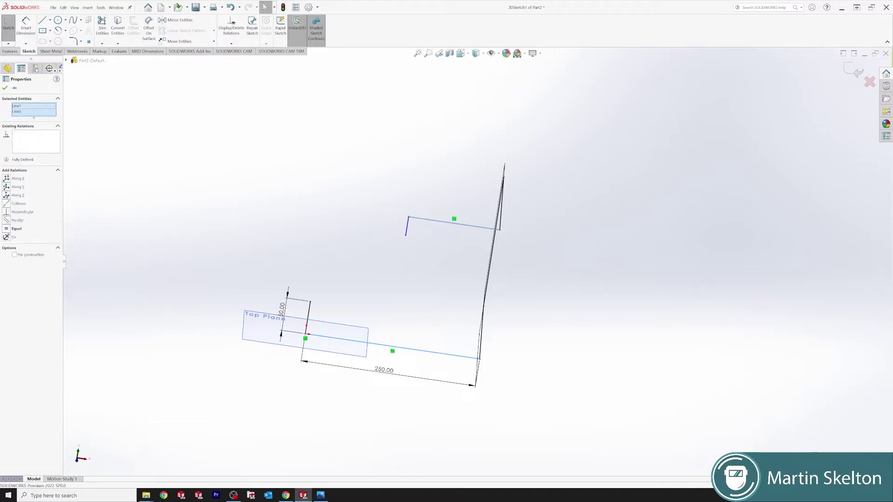
click(7, 229)
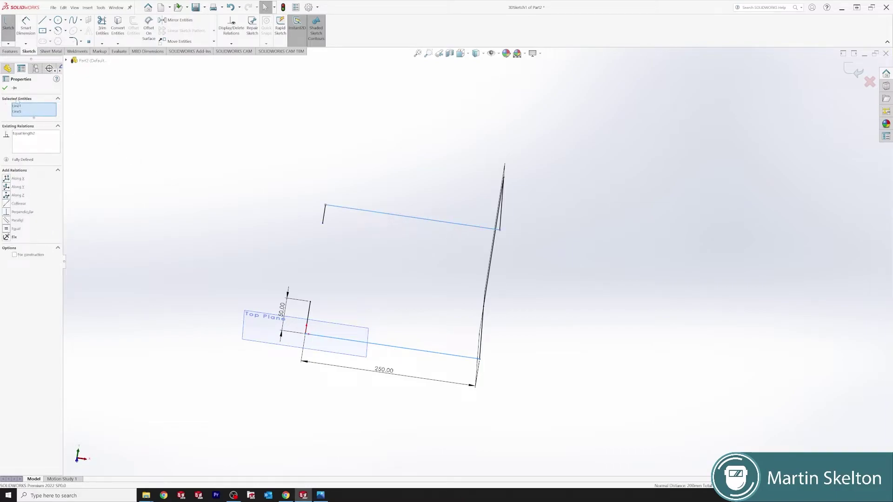
click(5, 89)
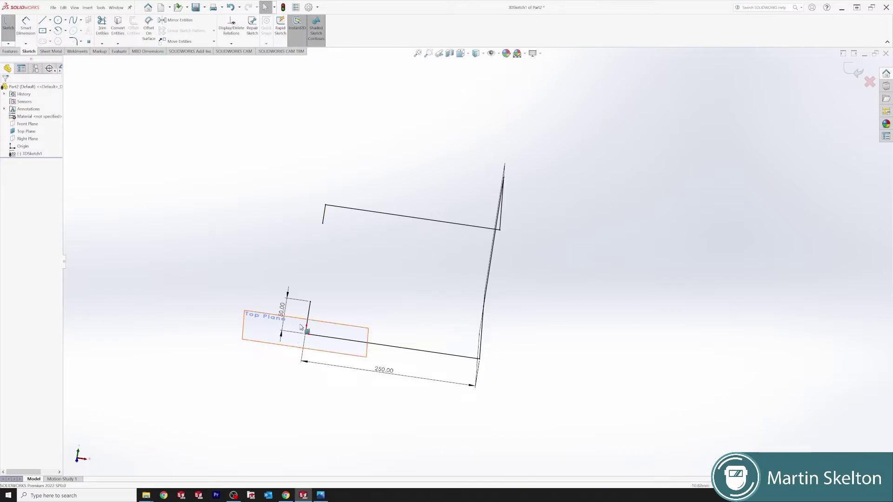
Step: Make the short top-left line equal to the 50 mm vertical line
click(308, 316)
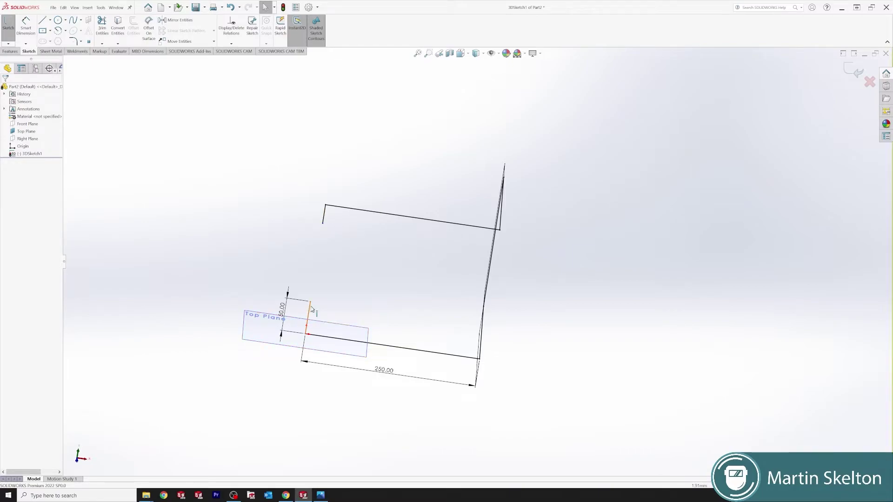
ctrl+click(326, 216)
click(9, 229)
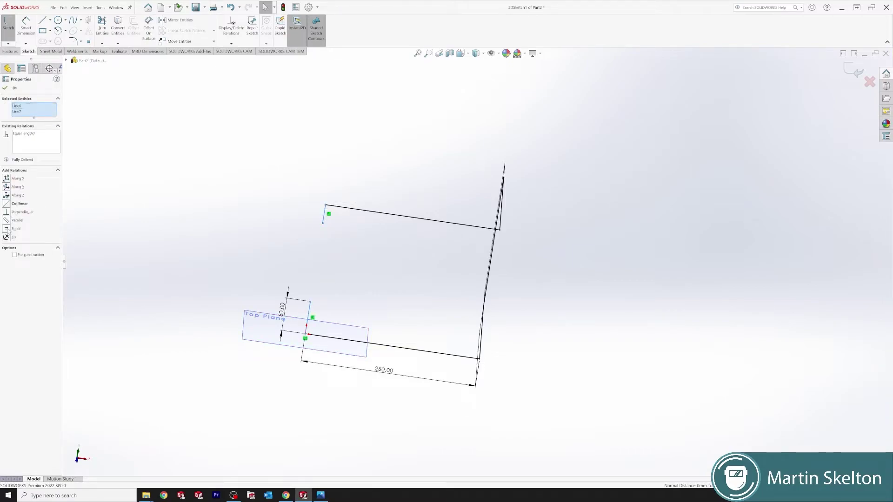
click(5, 88)
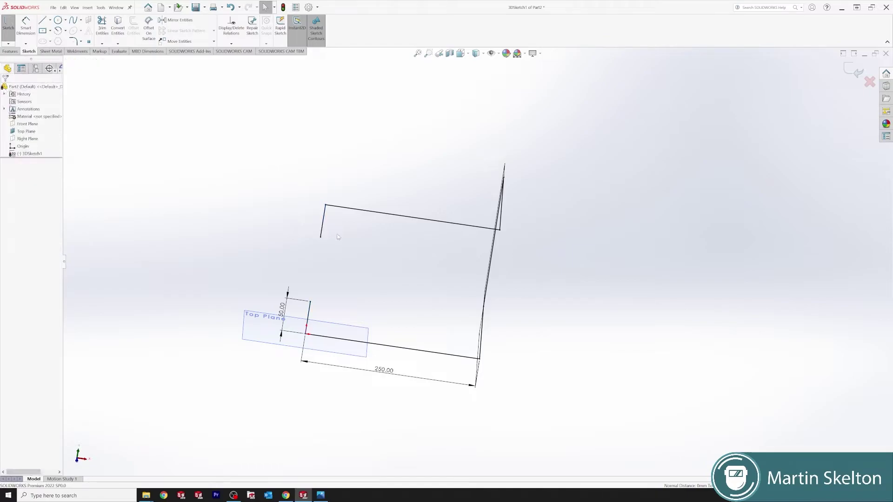
mouse_move(337, 233)
middle_down()
mouse_move(259, 207)
mouse_move(201, 240)
mouse_move(200, 259)
mouse_move(279, 230)
mouse_move(305, 255)
mouse_move(317, 293)
middle_up()
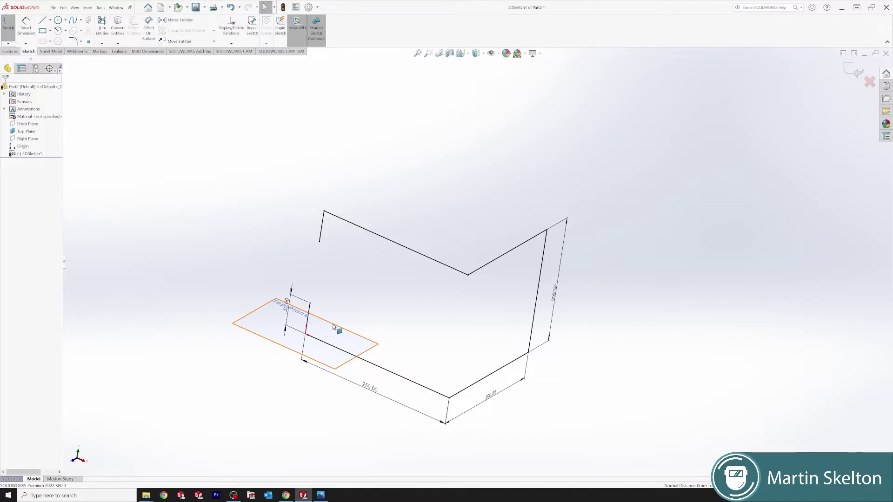
Step: View normal to the Top Plane, then switch to the Isometric orientation
right_click(46, 132)
click(56, 124)
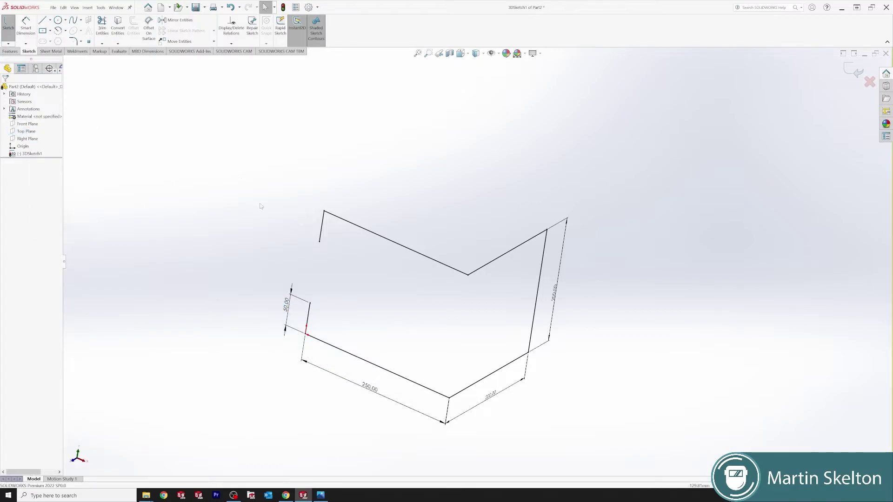
mouse_move(219, 312)
middle_down()
mouse_move(166, 361)
mouse_move(178, 391)
mouse_move(212, 355)
mouse_move(105, 372)
middle_up()
key(space)
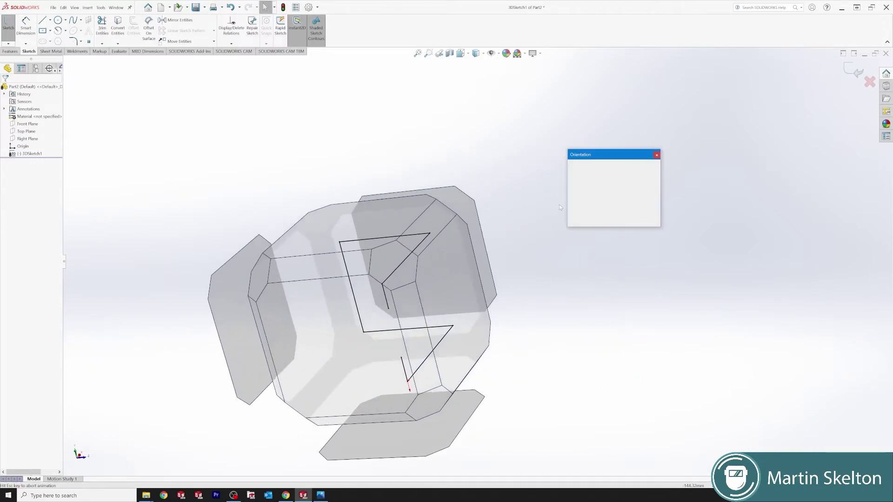
click(657, 177)
click(662, 188)
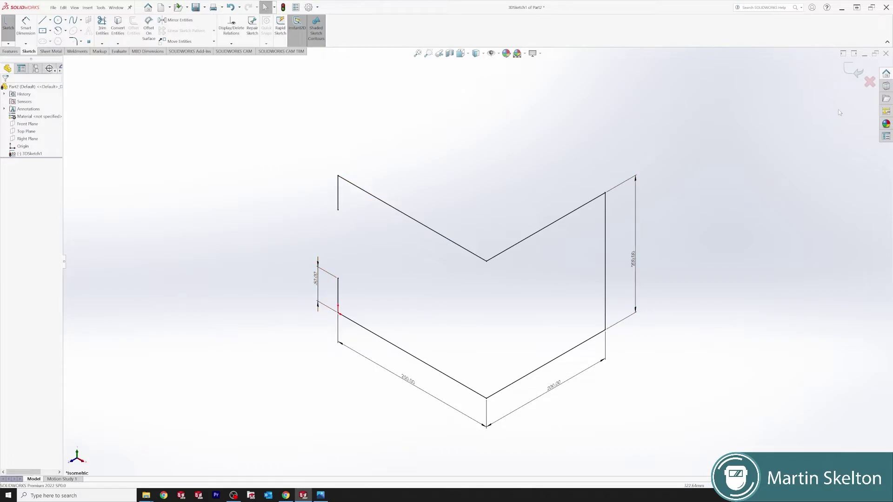
Step: Exit the sketch and set a Structural Member to ISO Standard Circular Tube, 26.9 x 2.3
click(855, 70)
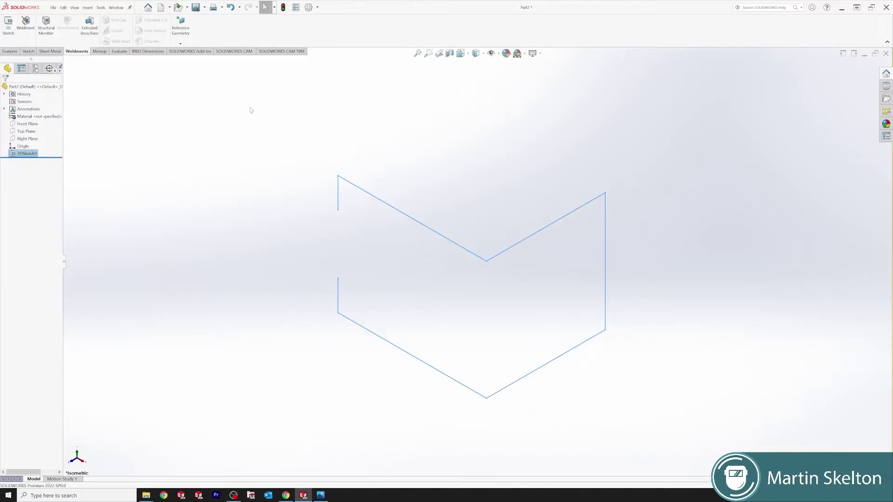
click(50, 28)
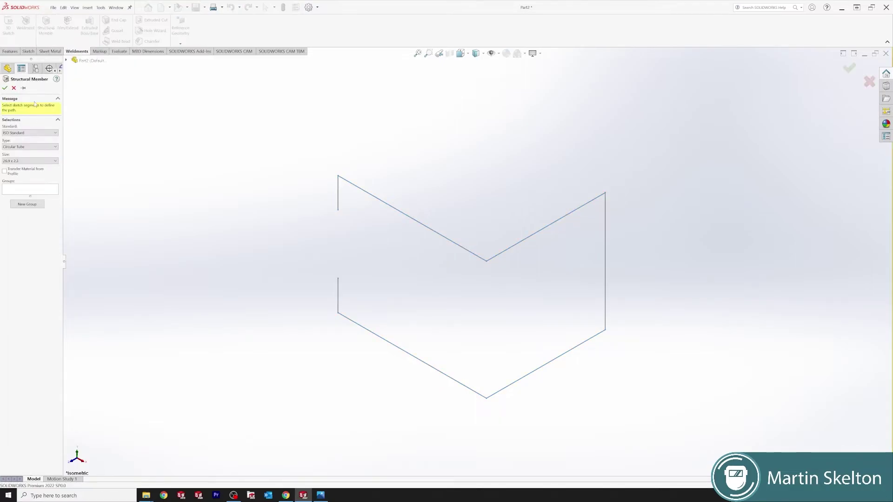
click(34, 133)
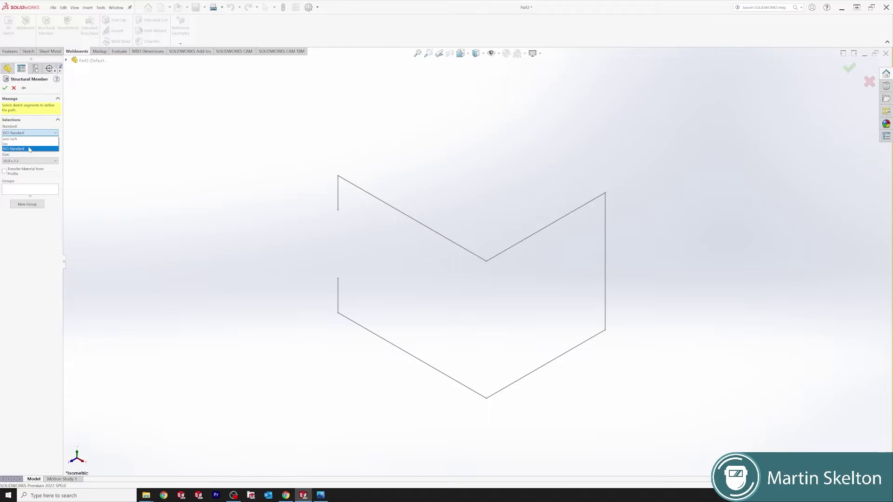
click(29, 149)
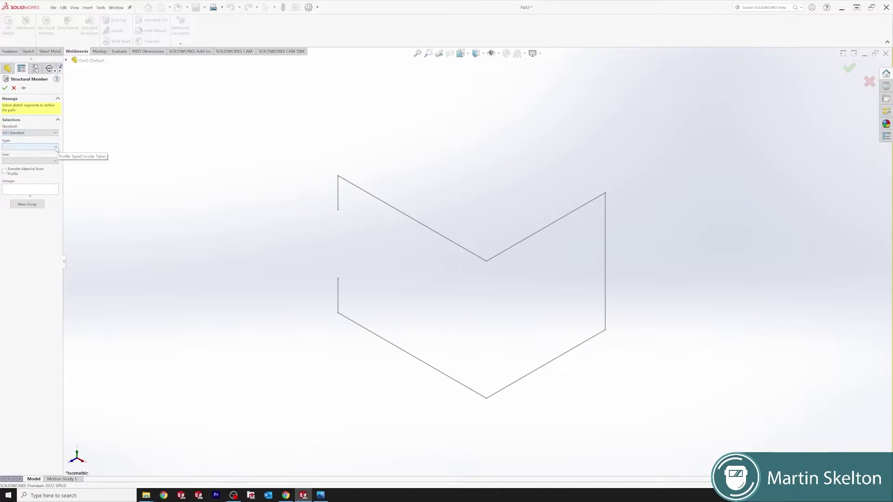
click(55, 146)
click(27, 159)
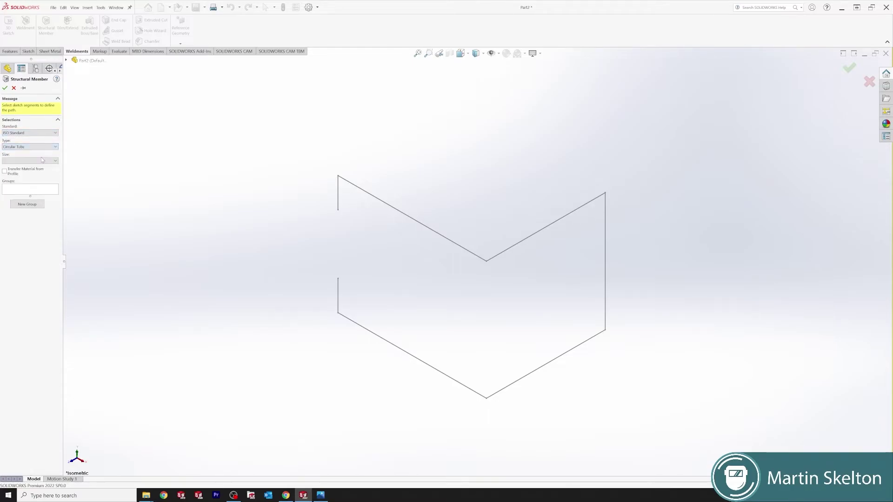
click(42, 160)
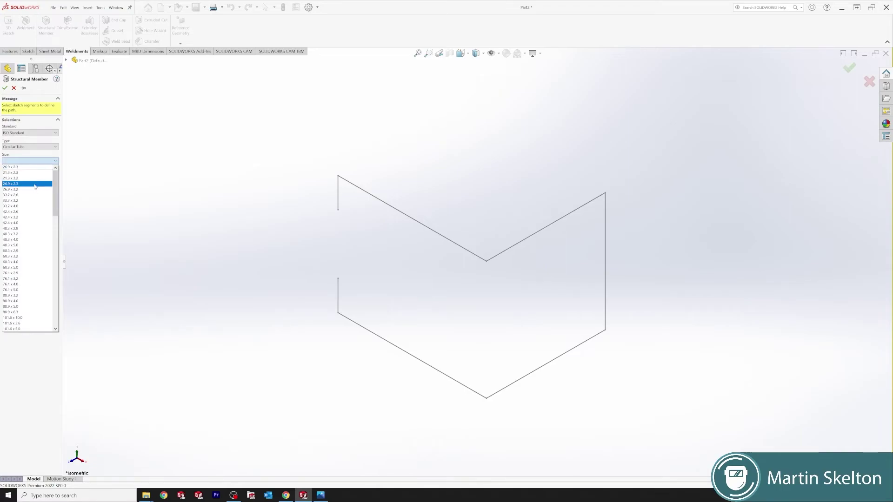
click(34, 187)
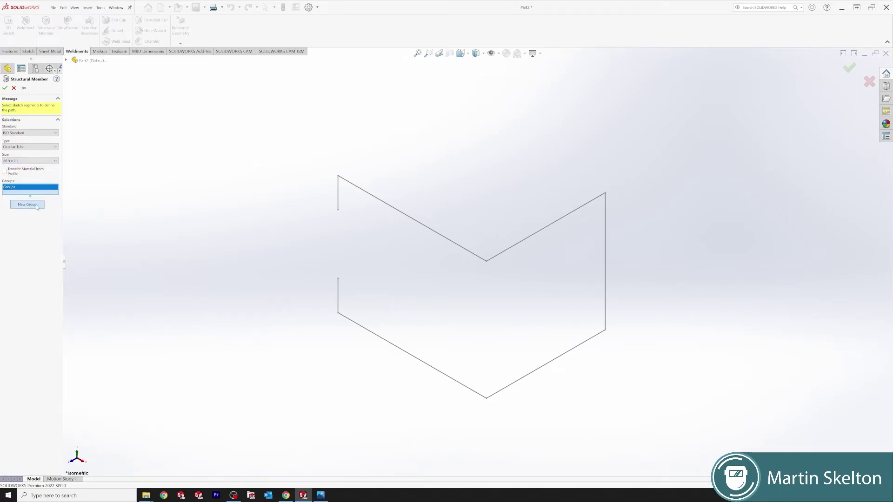
Step: Add all seven 3D sketch lines as path segments and accept the tube member
click(339, 295)
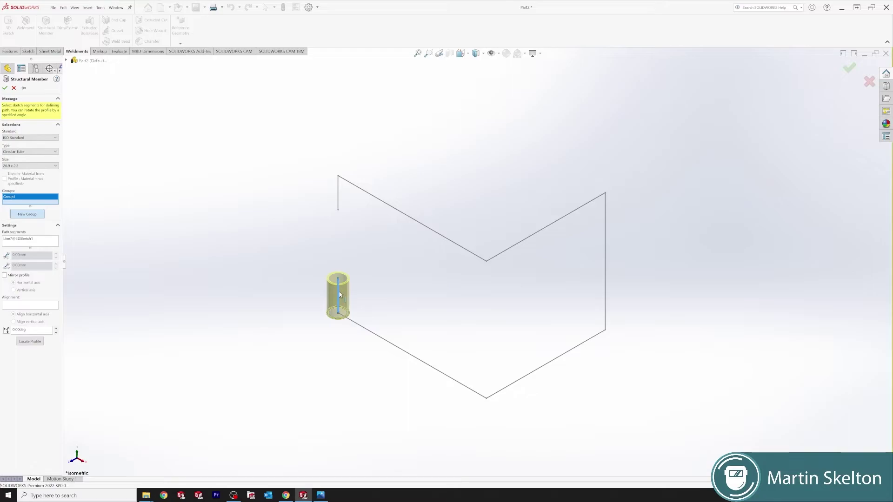
click(367, 332)
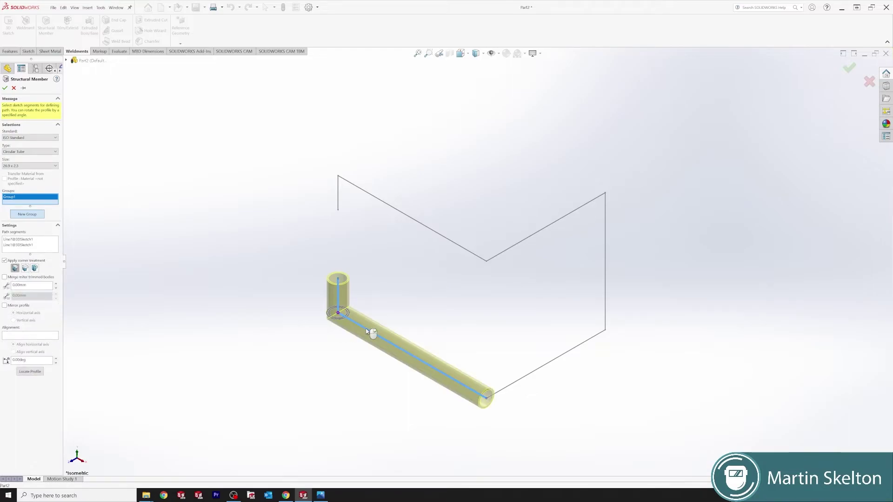
click(574, 352)
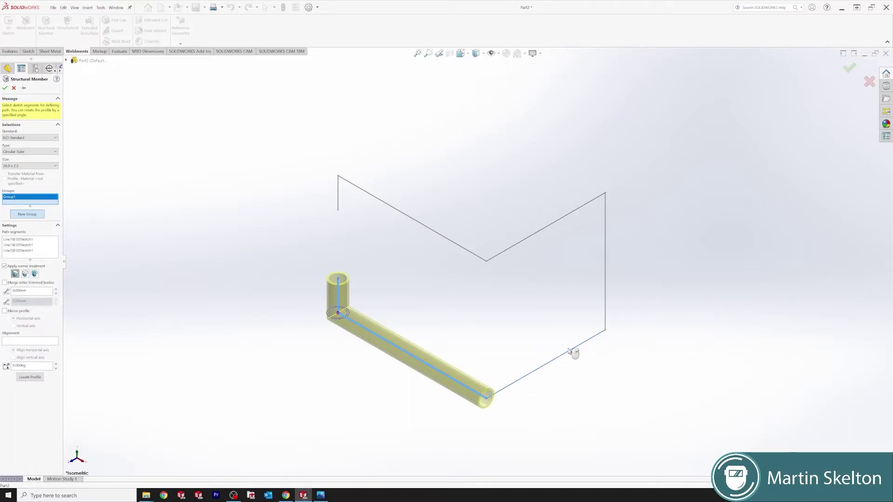
click(606, 286)
click(524, 239)
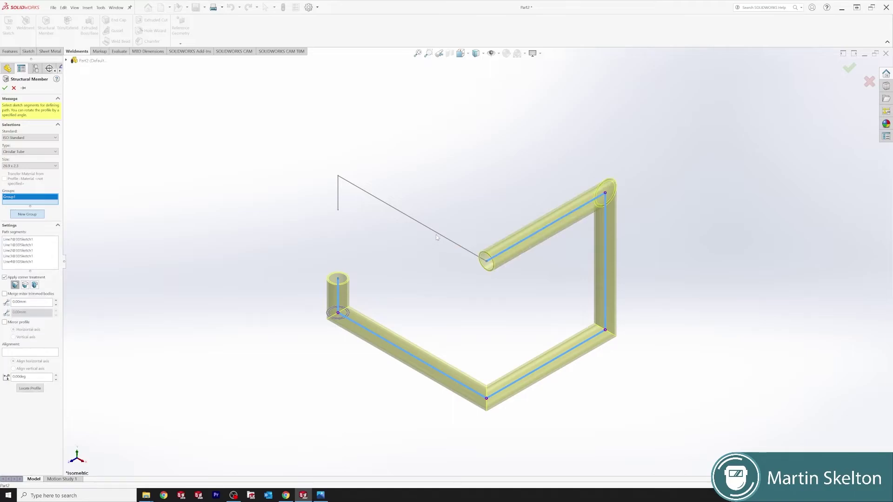
click(437, 234)
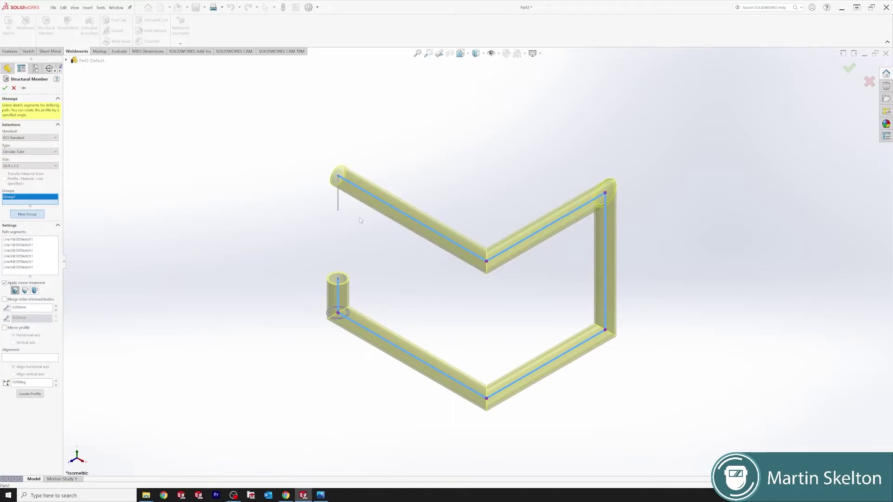
click(339, 200)
click(5, 87)
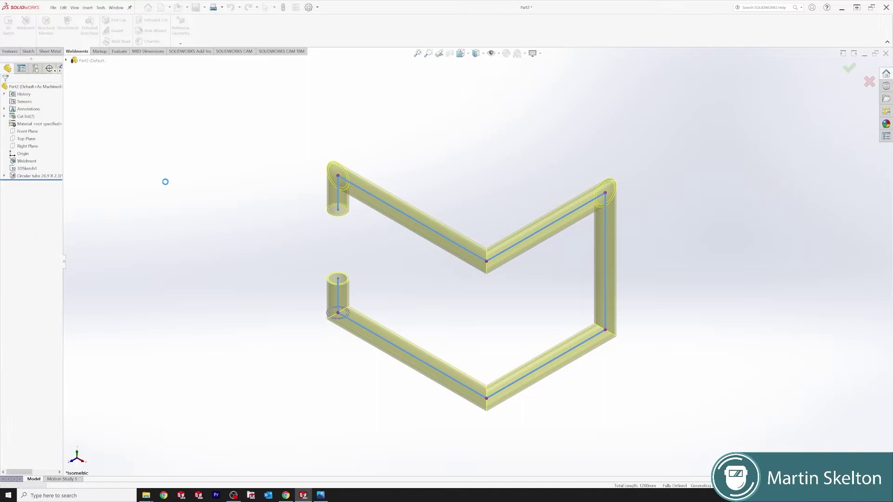
Step: Assign Plain Carbon Steel as the part material and orbit to inspect the weldment
right_click(43, 125)
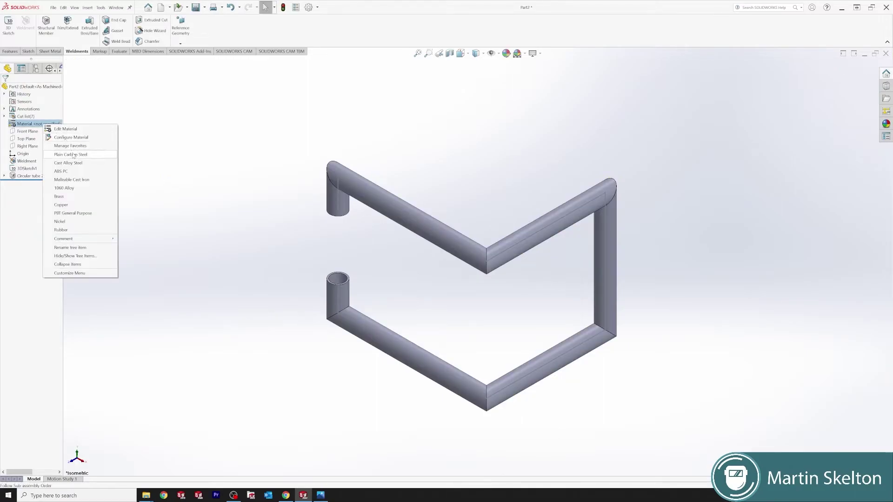
click(73, 155)
middle_drag(418, 237, 502, 298)
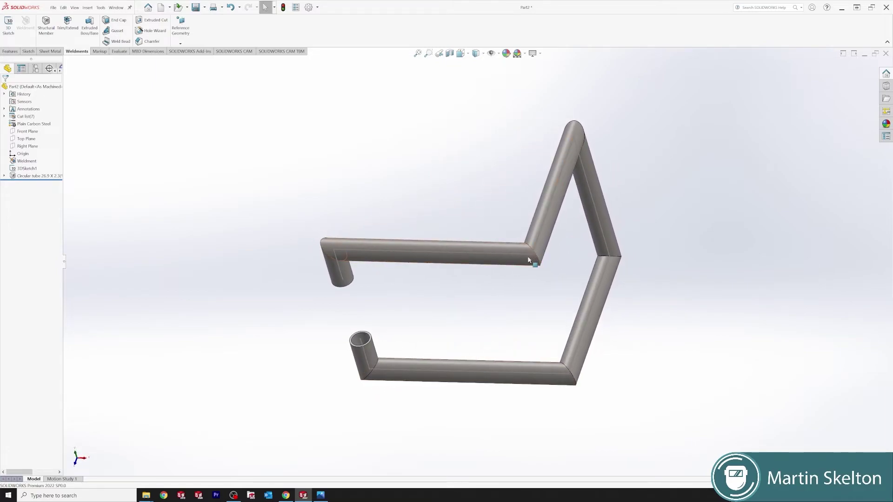
middle_drag(429, 369, 479, 385)
scroll(478, 385, up, 5)
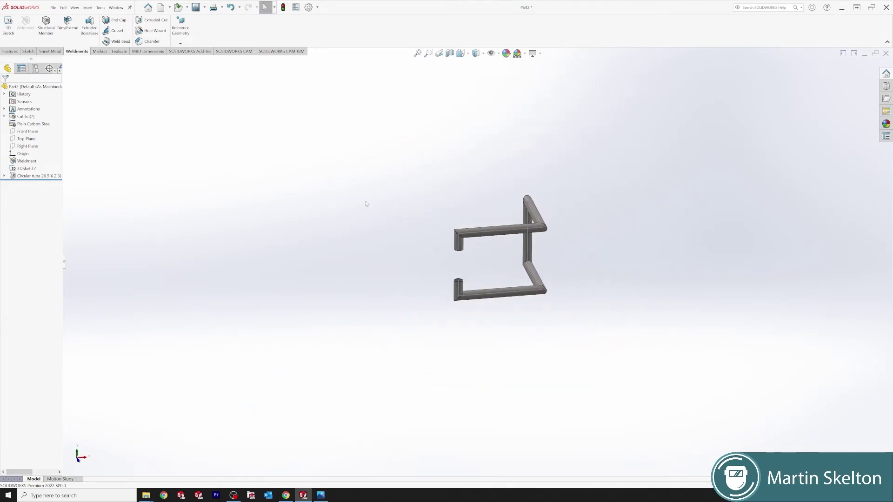
Step: Reopen the 3D sketch path for editing and start the Sketch Fillet tool
click(27, 169)
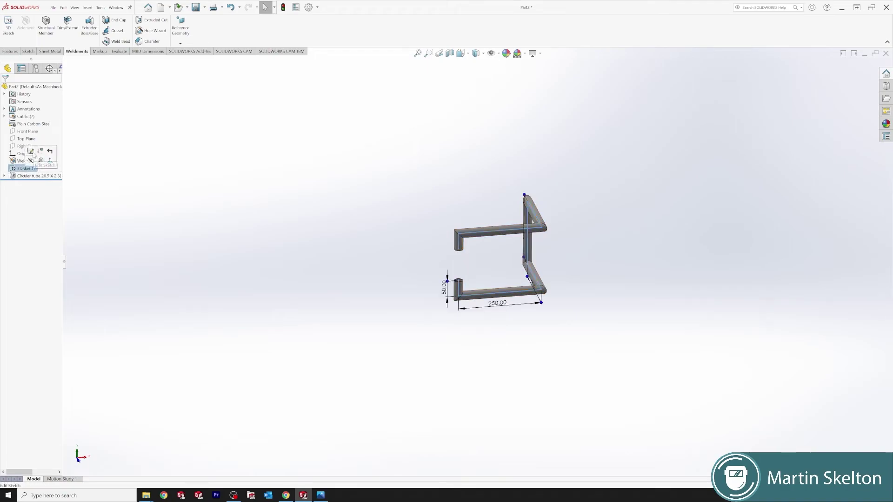
click(31, 151)
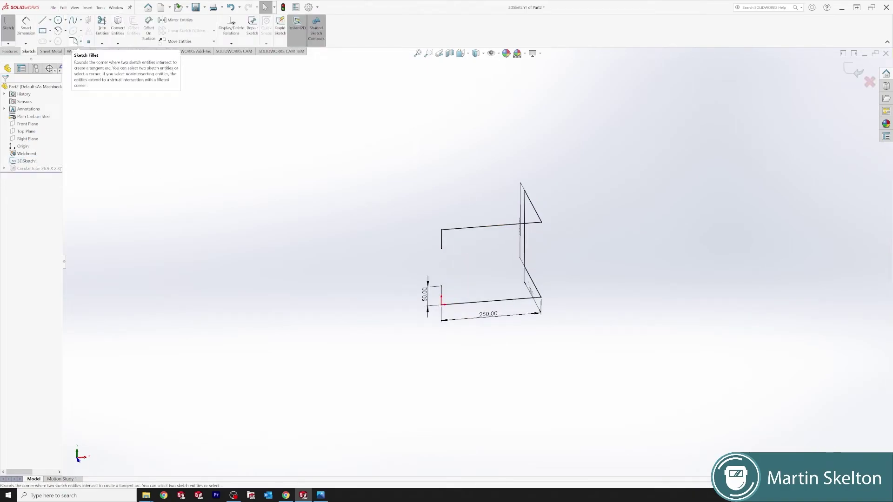
click(74, 41)
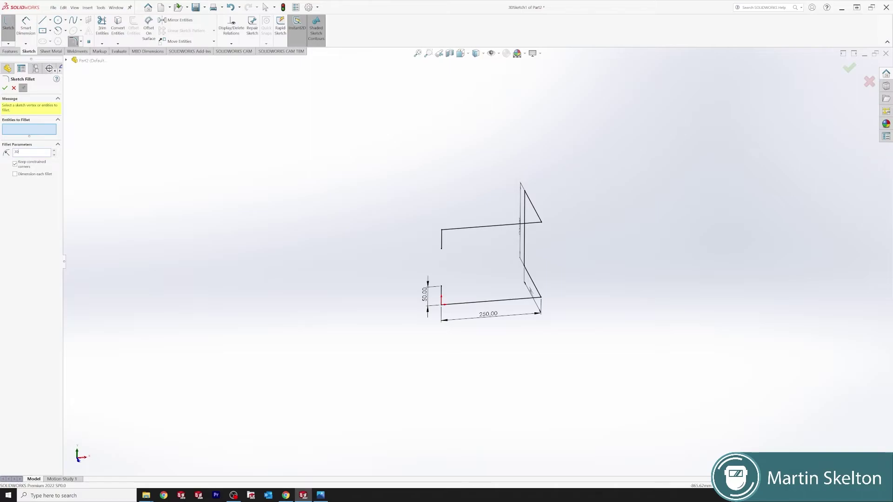
scroll(379, 244, up, 5)
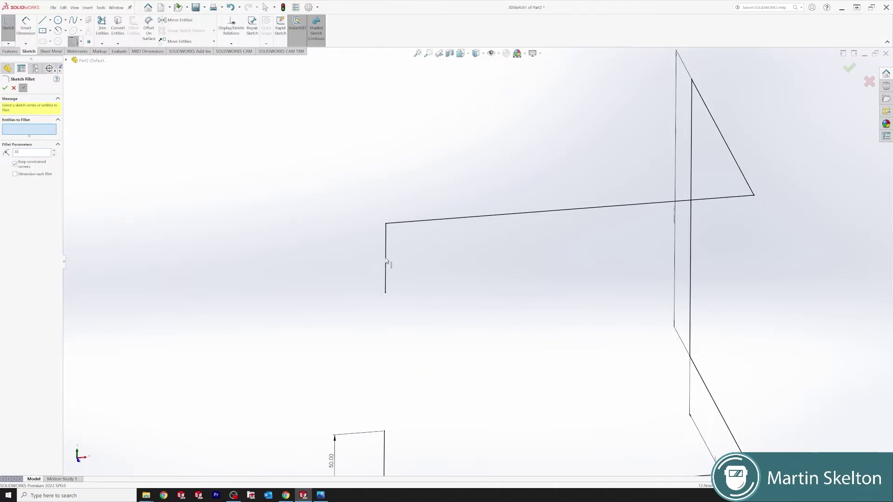
Step: Fillet the upper-left, right-side and top corners of the path at 30 mm, accepting each warning
click(386, 262)
click(420, 221)
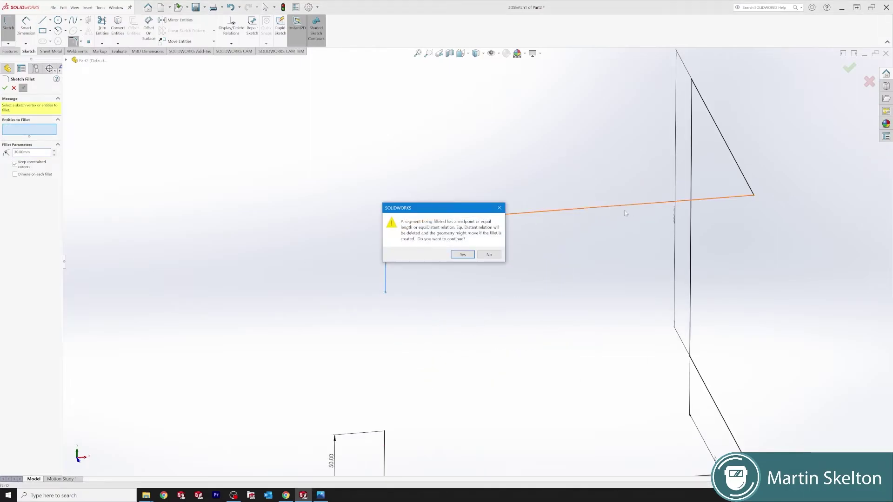
click(458, 255)
click(723, 199)
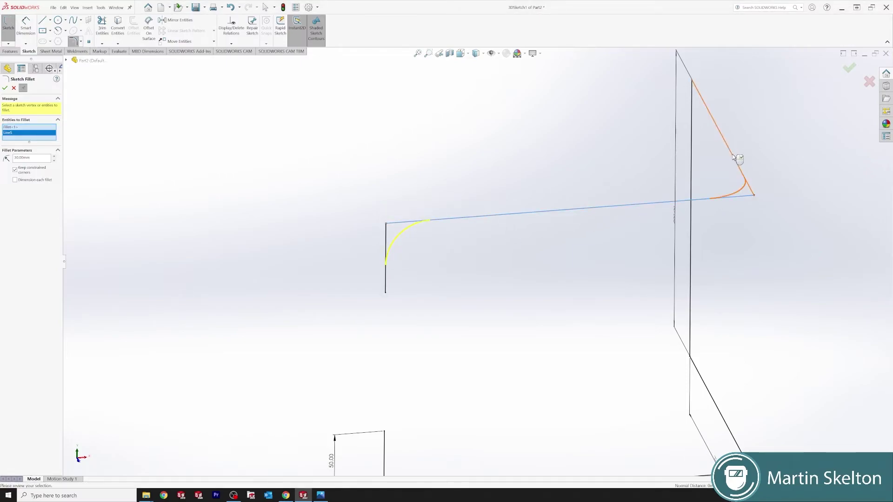
click(734, 157)
click(460, 255)
click(692, 142)
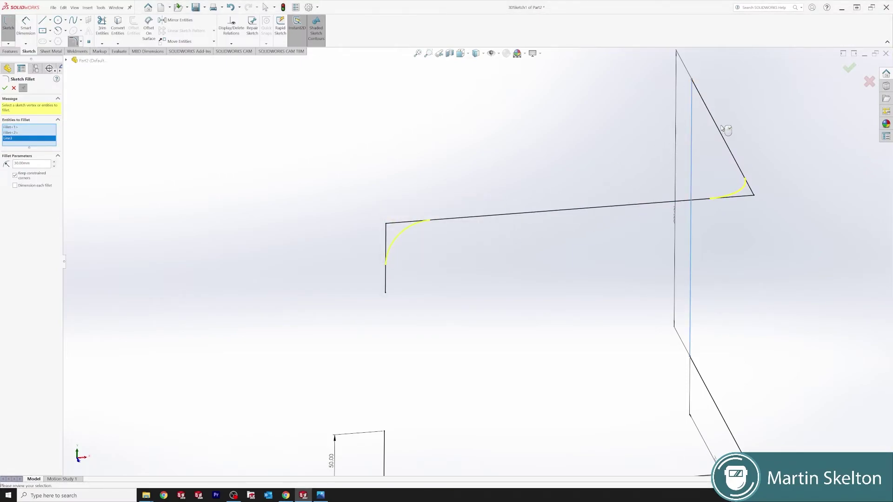
click(724, 129)
click(461, 255)
Step: Fillet the three remaining lower corners at 30 mm and apply all six sketch fillets
middle_drag(717, 369, 601, 331)
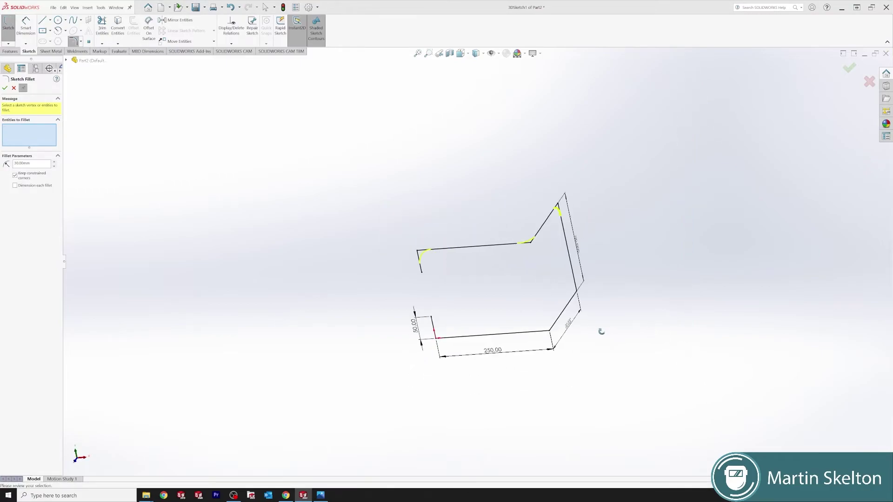
click(560, 314)
click(577, 270)
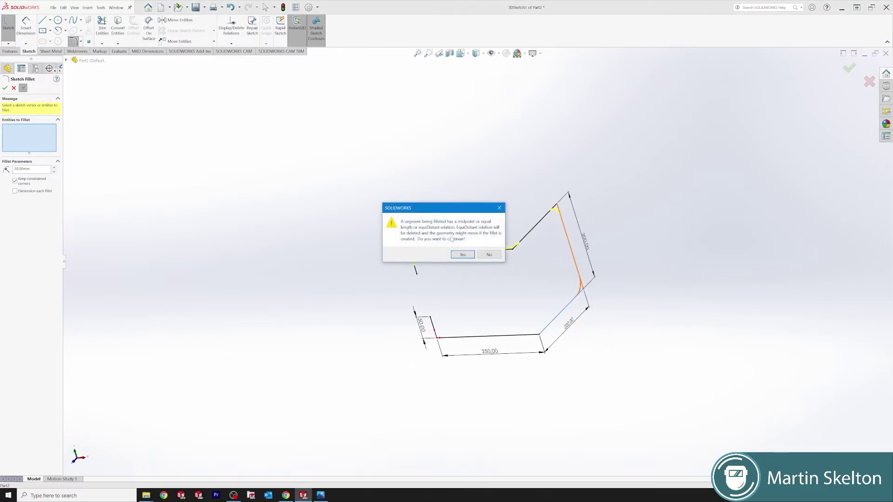
click(463, 254)
click(521, 334)
click(551, 325)
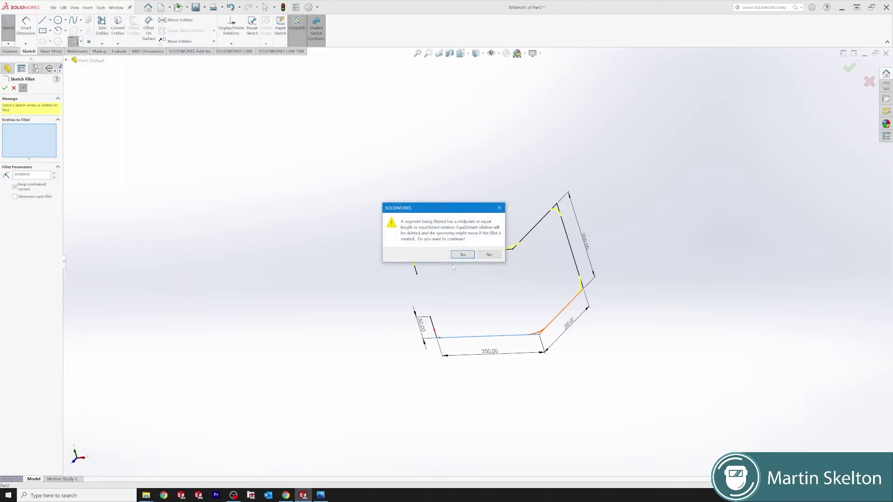
click(463, 255)
click(432, 325)
click(465, 336)
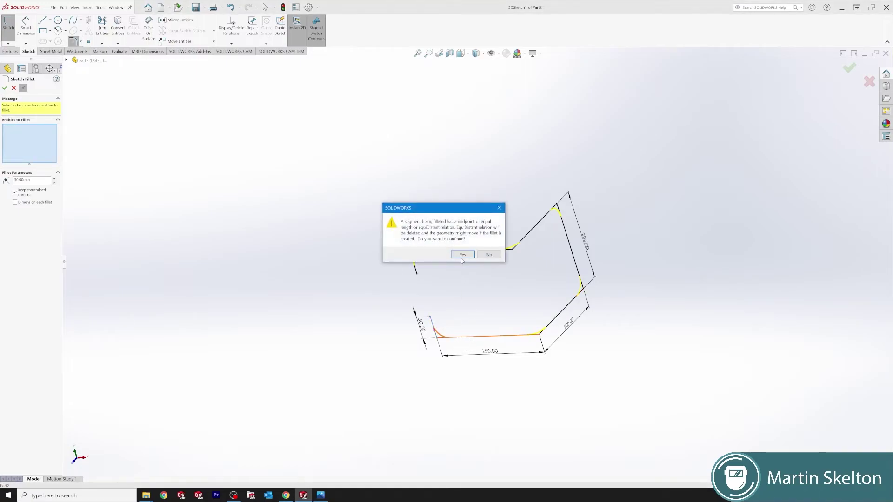
click(463, 255)
click(5, 88)
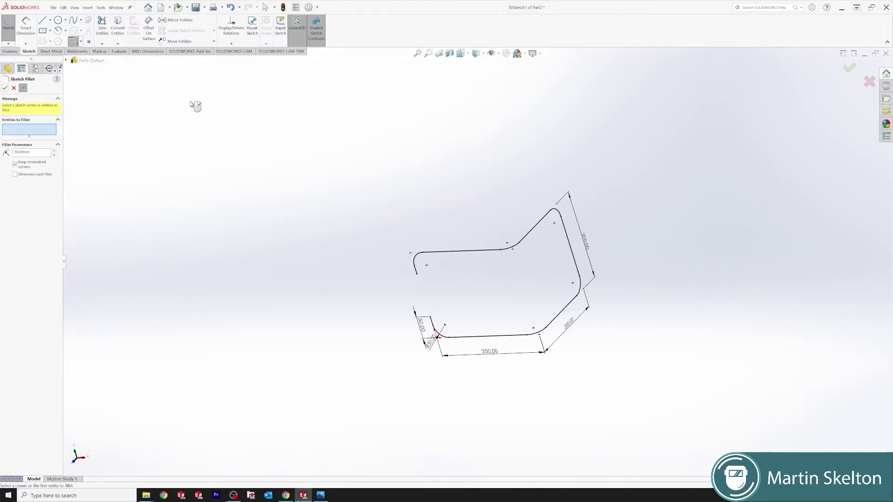
click(5, 89)
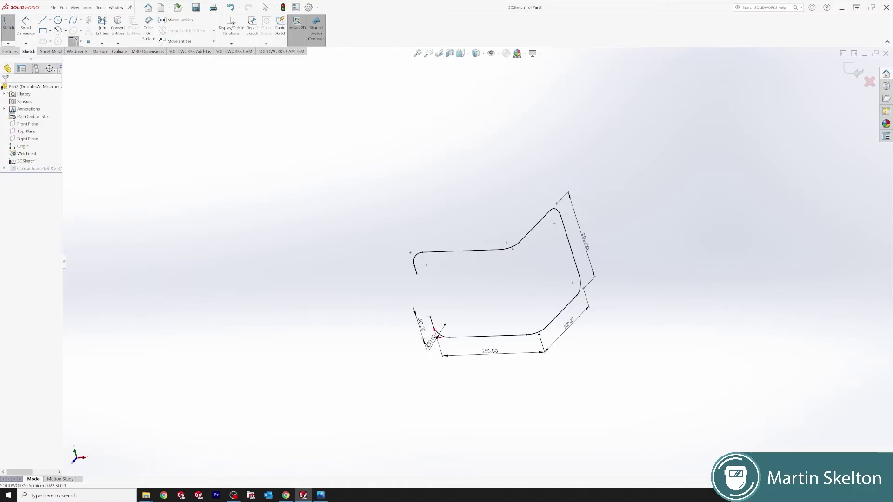
Step: Exit the 3D sketch and edit the Circular tube structural member feature
click(855, 70)
mouse_move(454, 330)
middle_down()
mouse_move(492, 207)
mouse_move(713, 256)
middle_up()
mouse_move(596, 275)
middle_down()
mouse_move(656, 240)
mouse_move(593, 236)
middle_up()
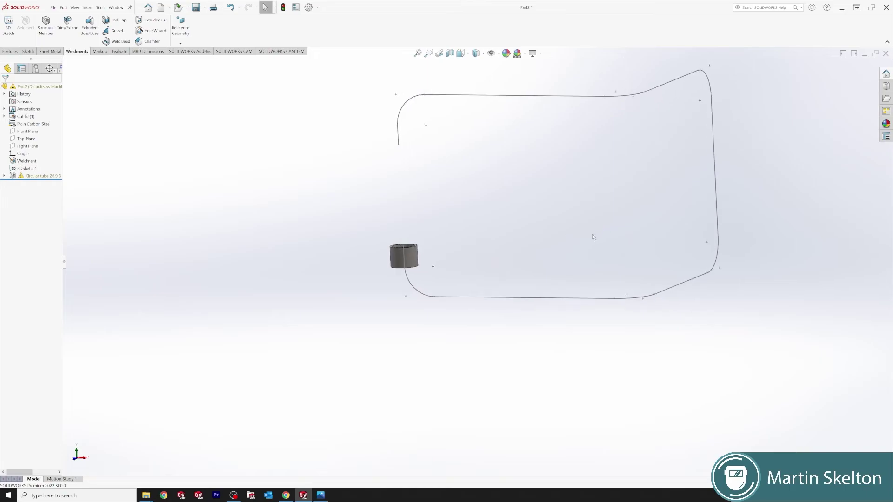
click(53, 177)
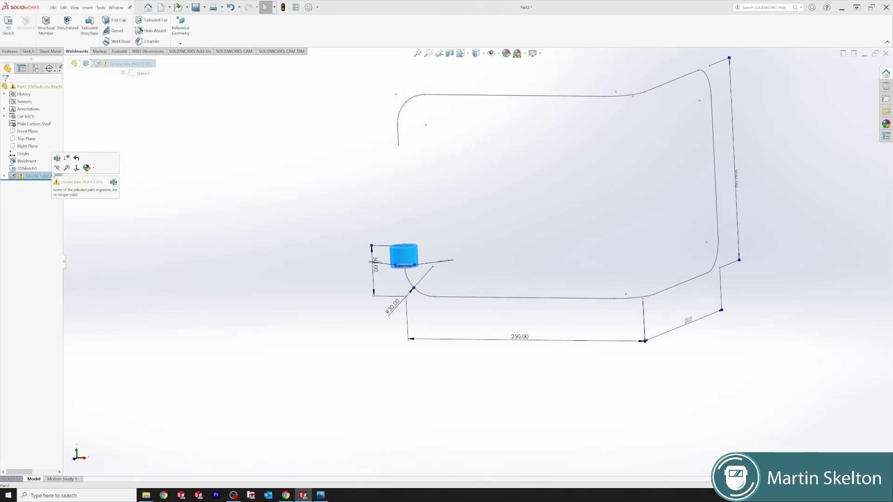
click(59, 161)
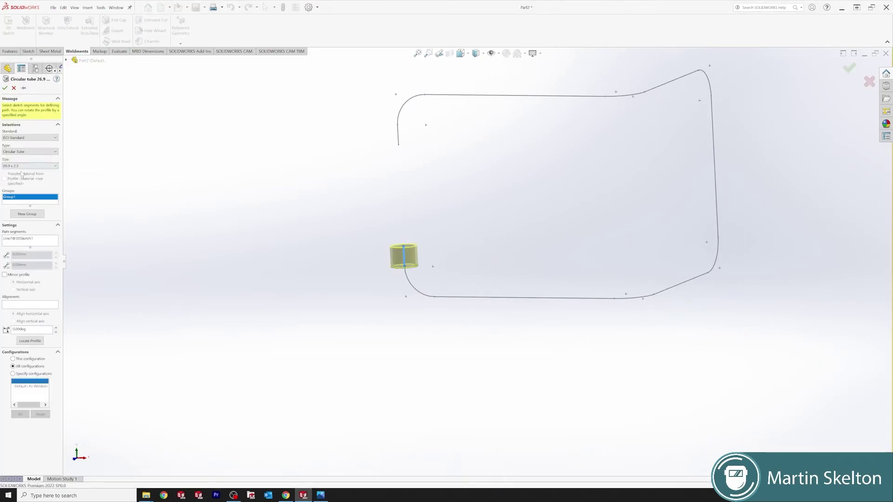
Step: Add every line and fillet arc of the path so the 26.9 x 2.3 tube runs continuously
click(417, 292)
click(476, 298)
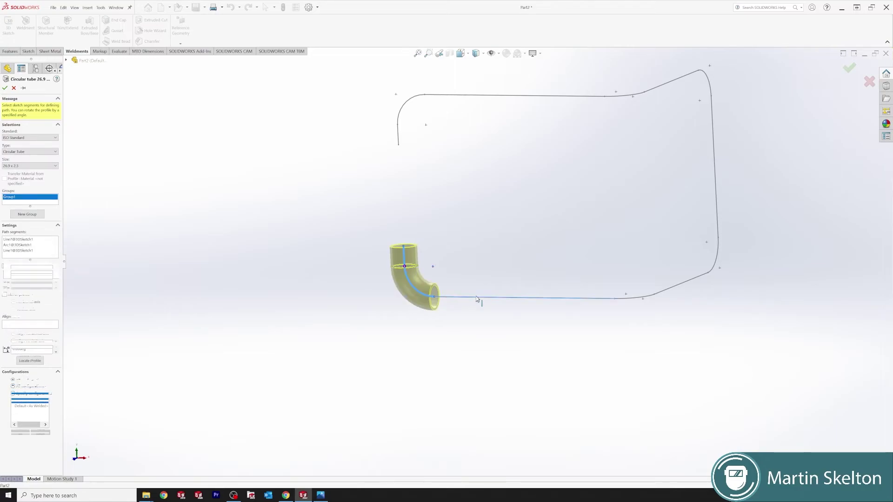
click(641, 299)
click(693, 281)
click(719, 250)
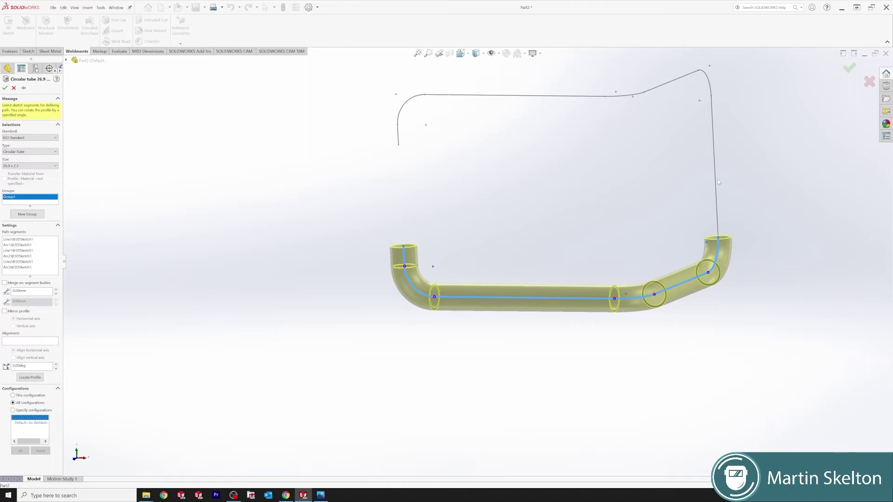
click(717, 186)
click(707, 75)
click(669, 84)
click(620, 98)
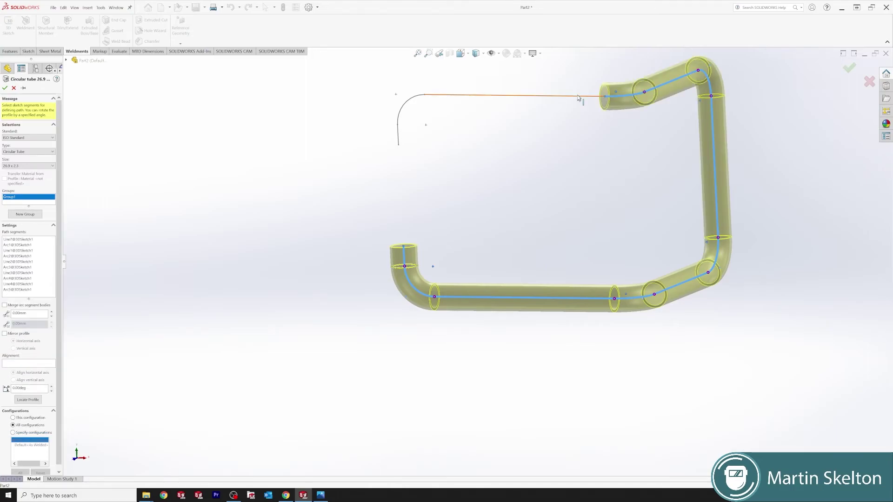
click(503, 96)
click(401, 114)
click(399, 138)
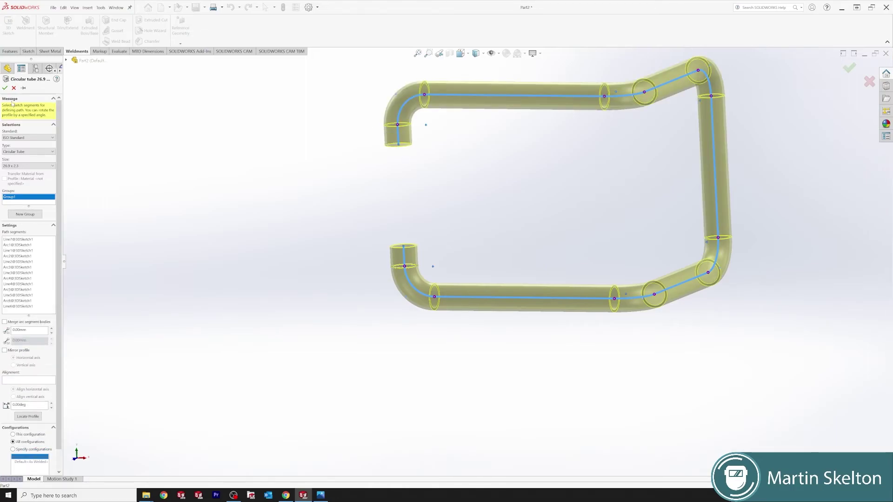
click(6, 88)
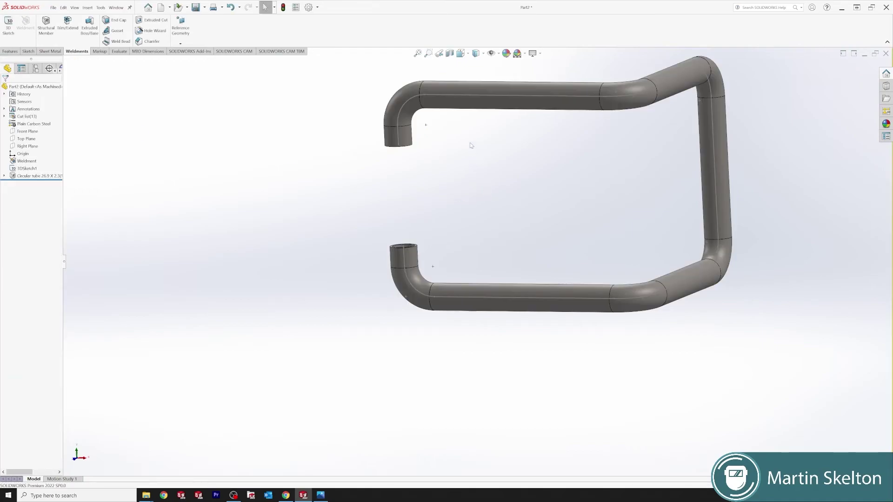
middle_drag(493, 260, 530, 274)
scroll(712, 224, up, 5)
middle_drag(712, 224, 528, 279)
scroll(528, 279, down, 5)
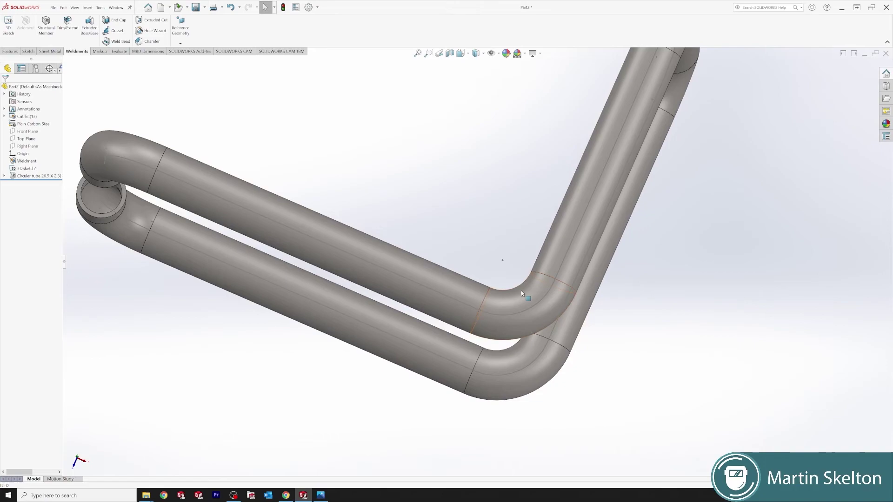
scroll(527, 322, up, 5)
middle_drag(528, 332, 515, 326)
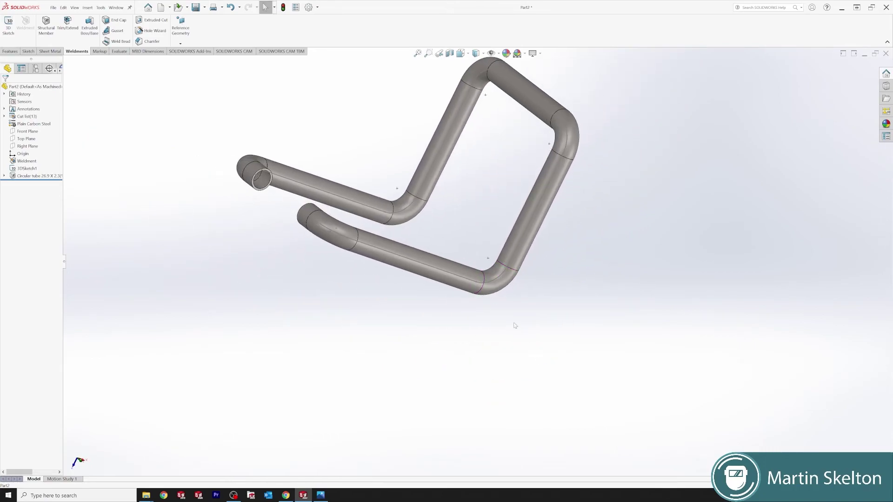
middle_drag(497, 288, 498, 177)
scroll(470, 137, up, 3)
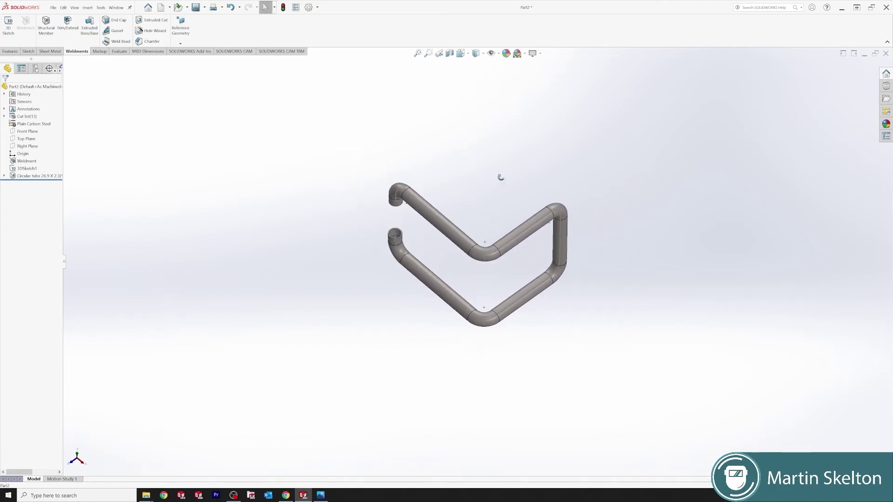
click(4, 117)
click(37, 124)
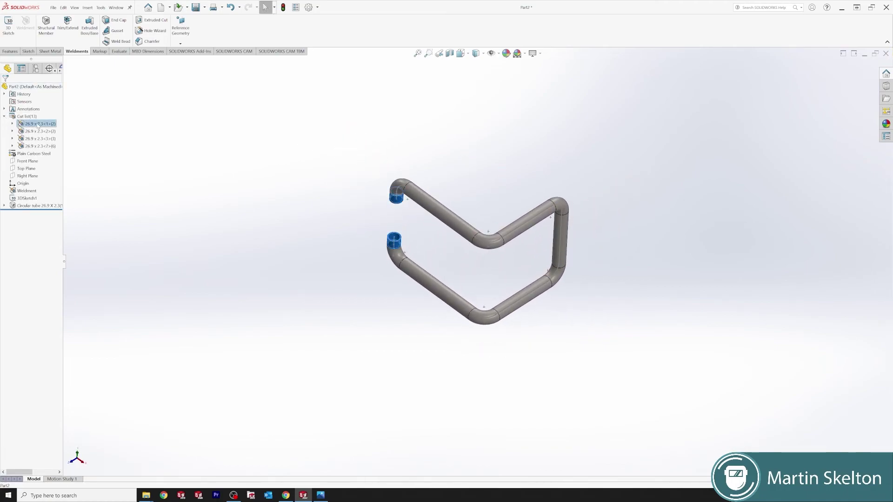
click(39, 132)
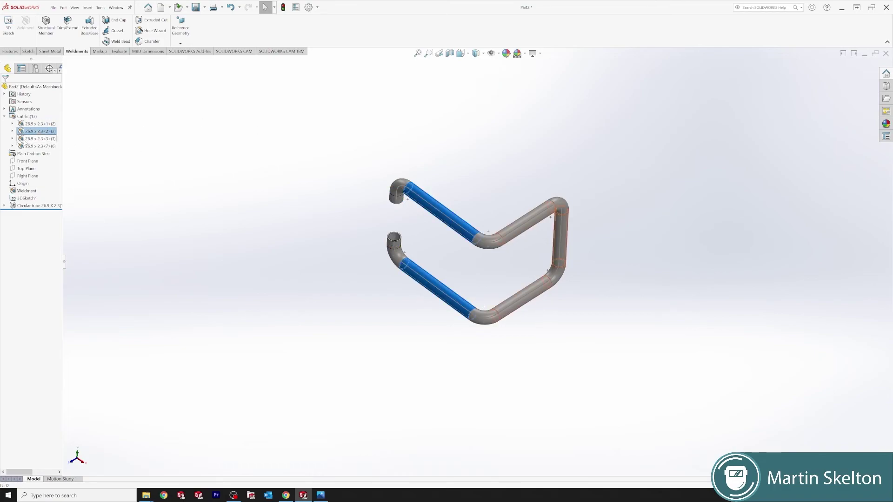
click(39, 138)
click(34, 146)
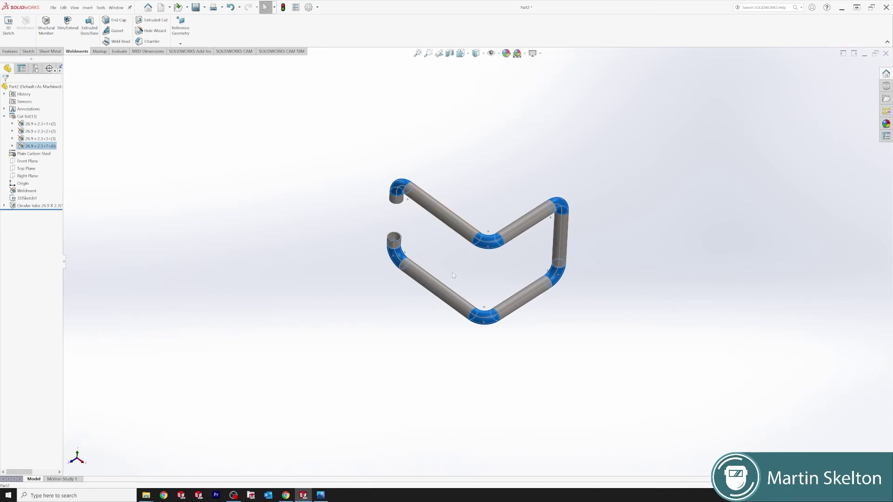
click(142, 150)
middle_drag(141, 150, 525, 263)
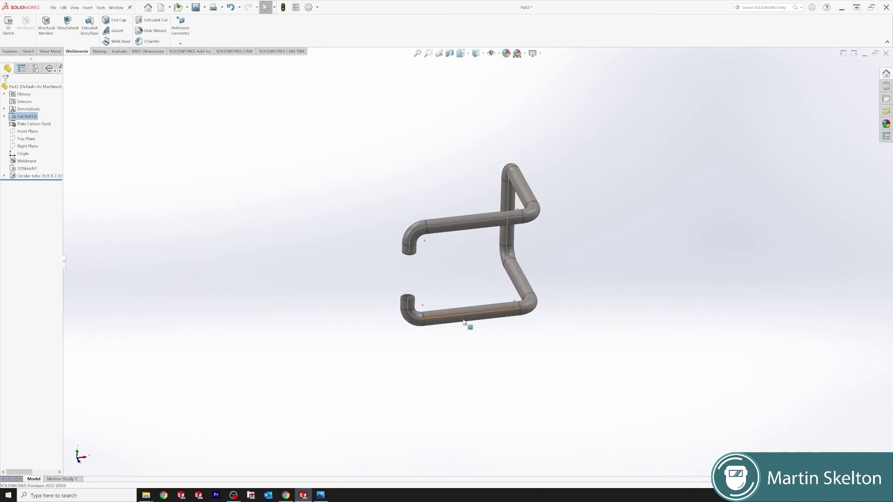
Step: Cap the lower and upper open tube end faces with a 0.1 thickness ratio, giving 5 mm end caps
scroll(473, 251, down, 3)
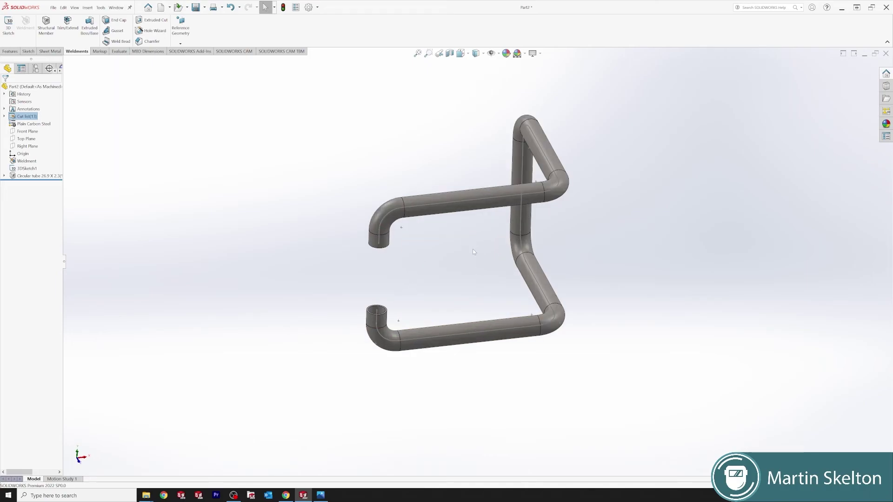
mouse_move(473, 252)
middle_down()
mouse_move(492, 240)
mouse_move(479, 242)
middle_up()
click(117, 20)
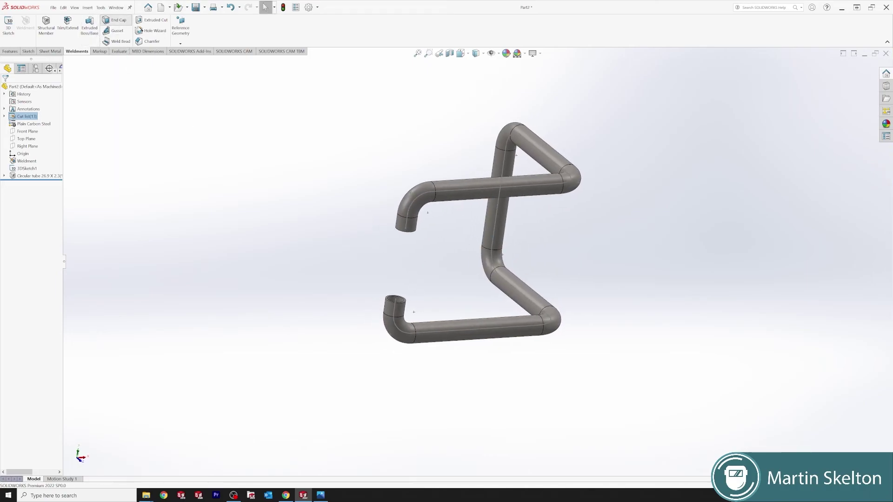
scroll(405, 305, down, 10)
click(421, 316)
scroll(481, 251, up, 5)
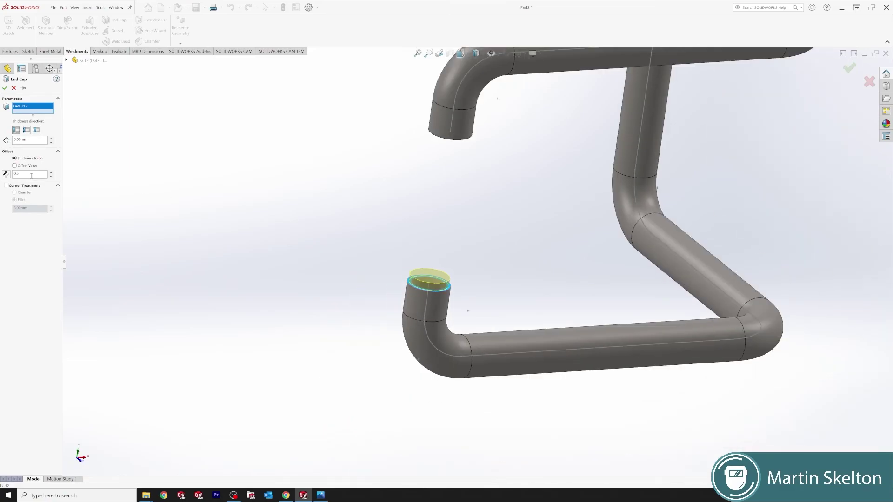
double_click(17, 174)
text(0.1)
middle_drag(477, 121, 472, 138)
click(466, 136)
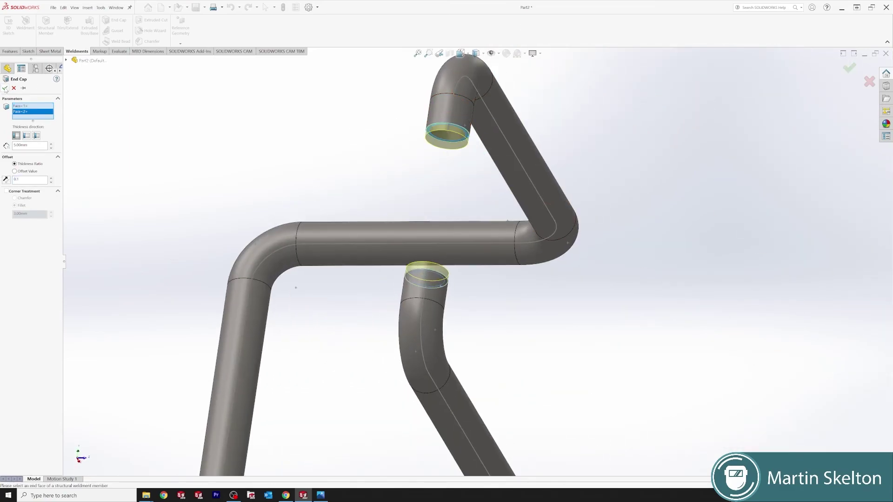
key(Return)
Step: Show the capped bent-tube weldment in isometric view, zoomed to fit
key(f)
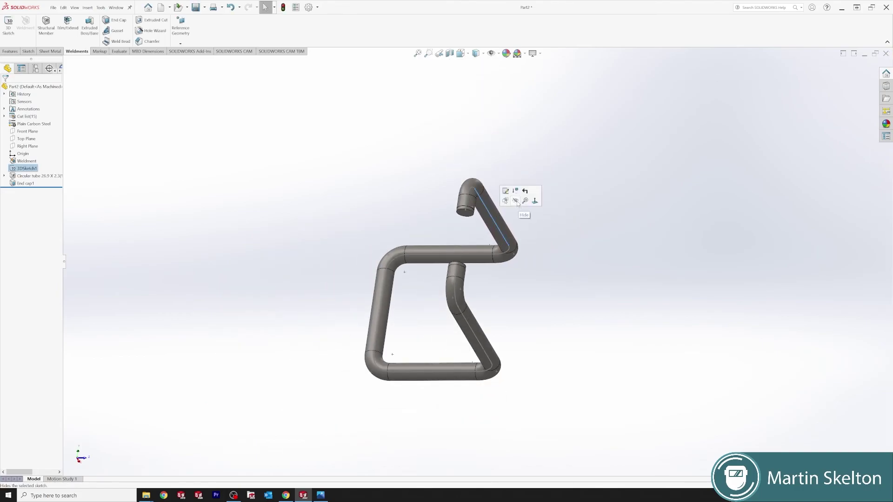
key(space)
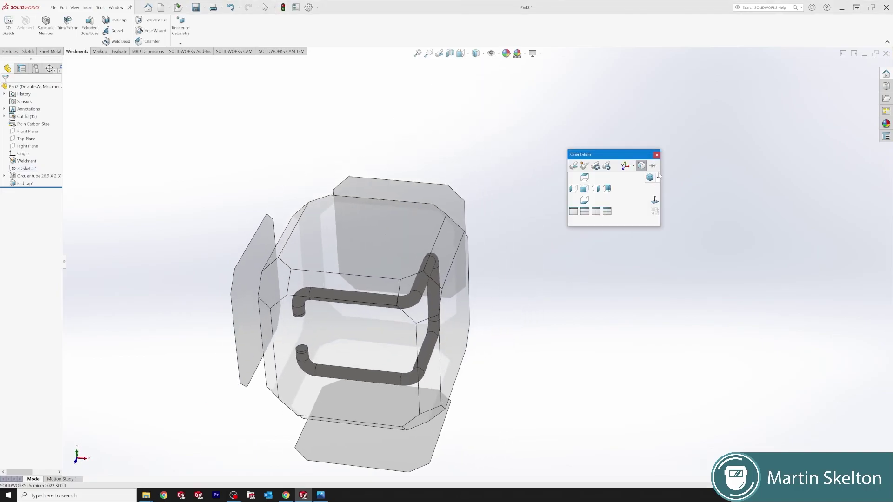
click(650, 182)
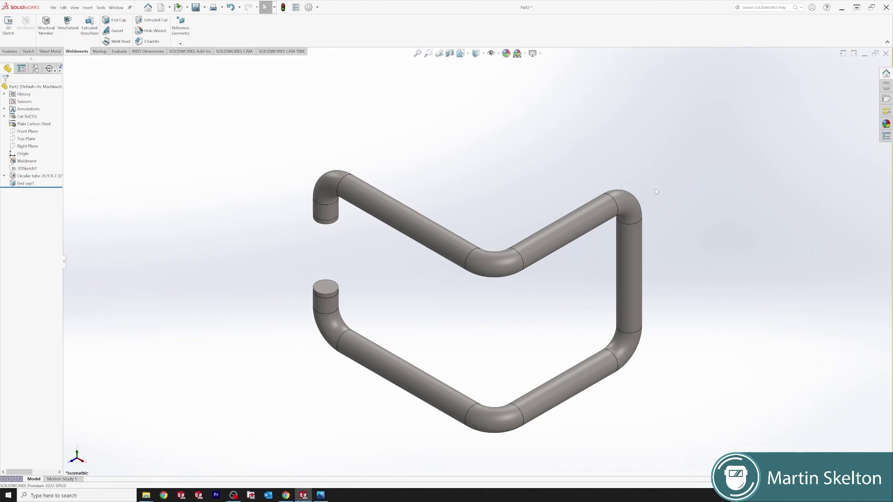
scroll(493, 287, up, 1)
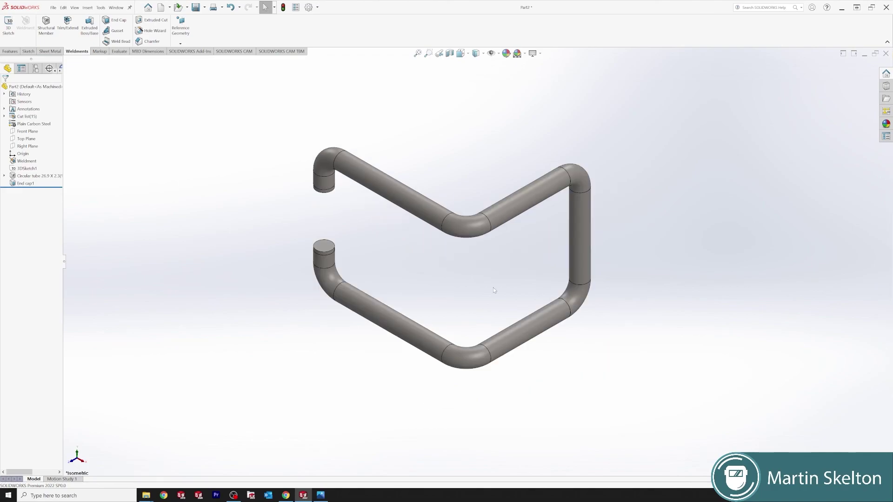